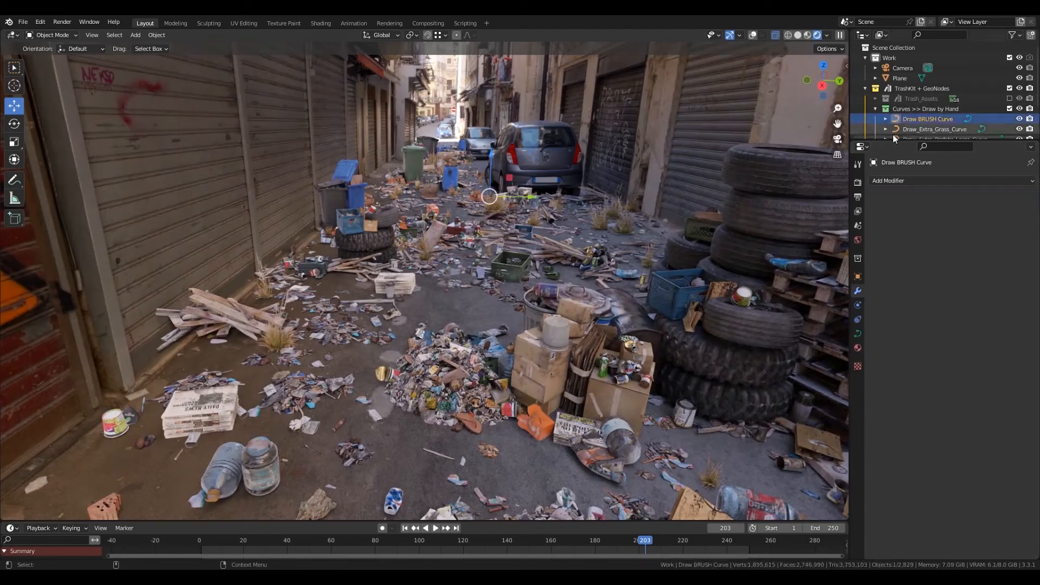
Step: Draw four strokes of the brush curve across the alley's ground surface to shape where the trash is scattered
drag(651, 217, 618, 213)
drag(720, 296, 645, 238)
mouse_move(445, 146)
mouse_down()
mouse_move(133, 441)
mouse_move(206, 460)
mouse_up()
drag(780, 431, 790, 364)
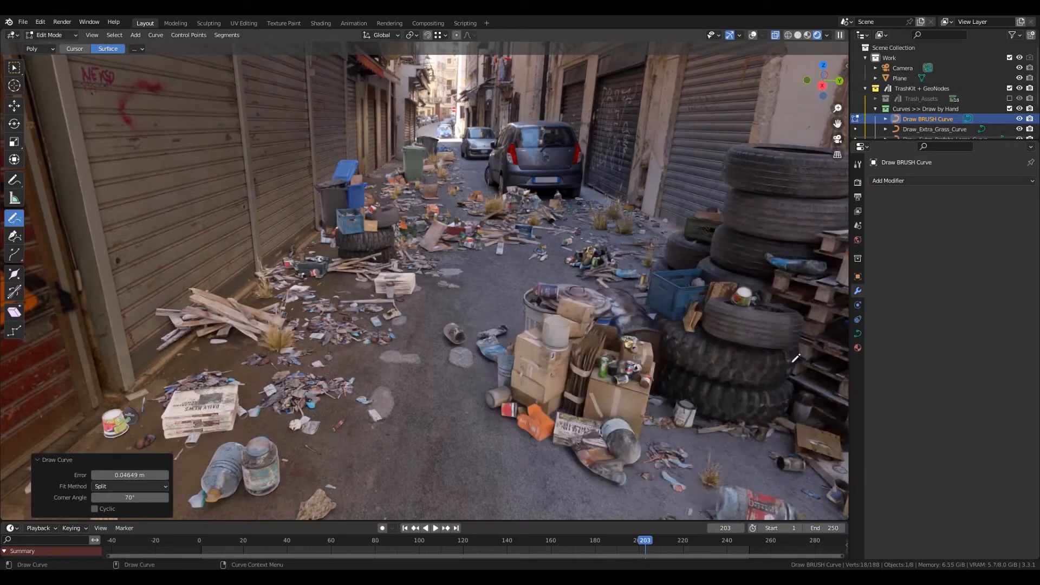
key(Tab)
Step: On the alley's trash scatter object, set Grass Amount to 2 and Gen. Trash Amount to 10
click(645, 335)
double_click(979, 241)
text(2)
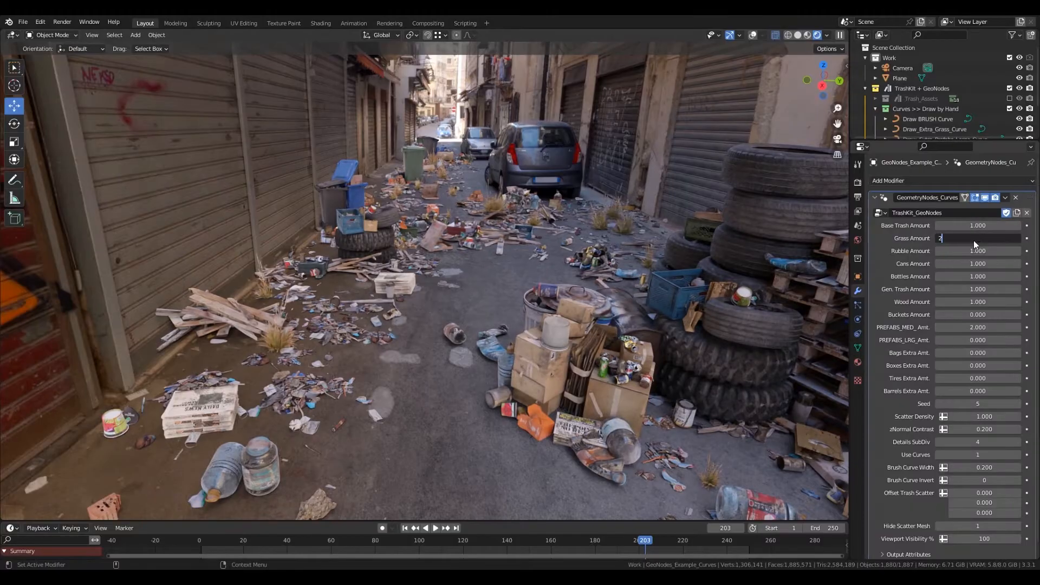
key(Return)
double_click(983, 290)
text(10)
key(Return)
Step: Set Buckets Amount to 5 and Cans Amount to 10 in the alley's scatter modifier
double_click(983, 315)
text(5)
key(Return)
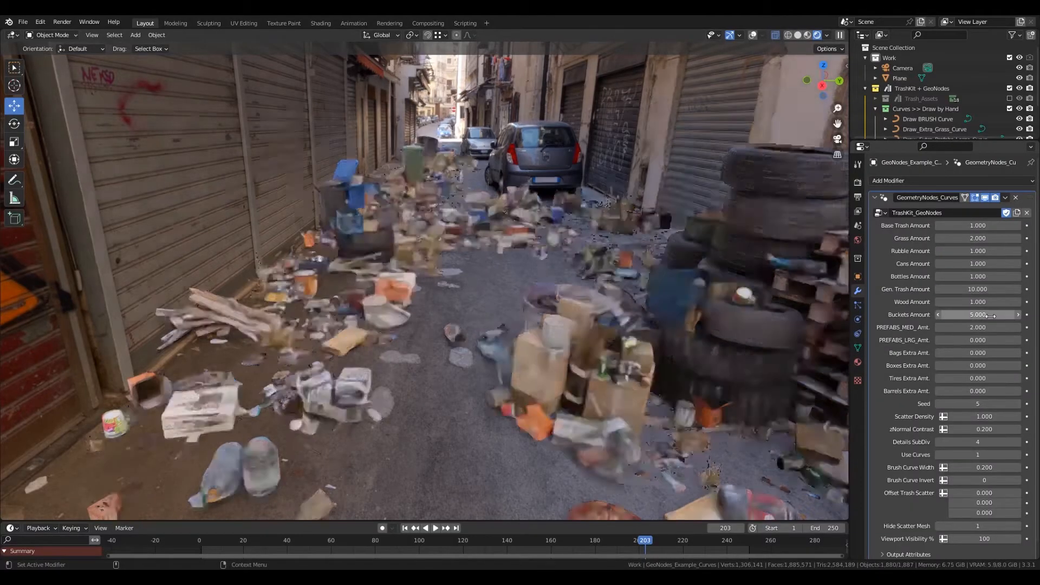
double_click(979, 264)
text(10)
key(Return)
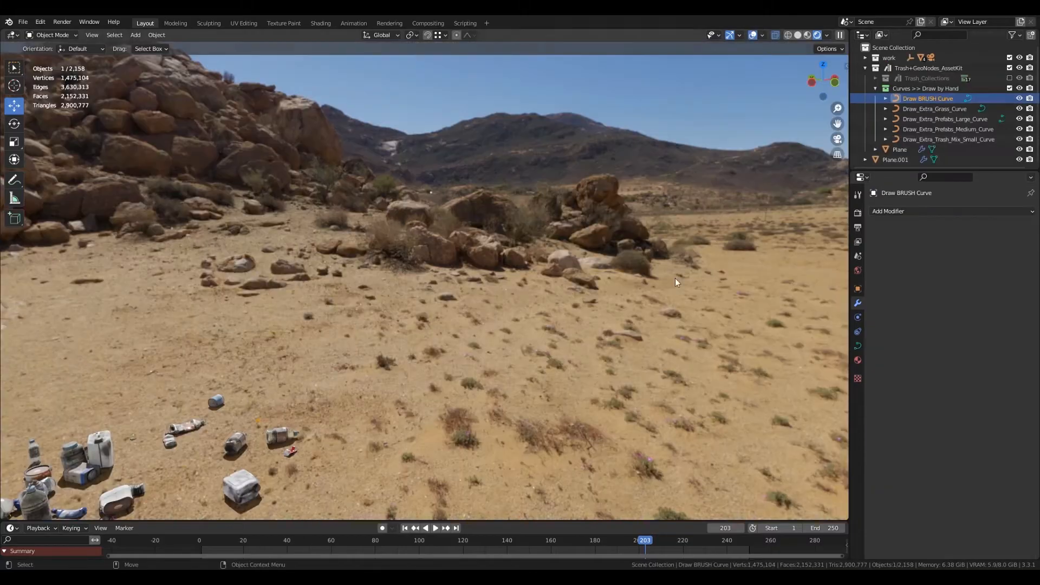
Step: Draw brush curve strokes across the desert ground's foreground, middle and far areas to scatter trash there
click(15, 218)
drag(381, 446, 536, 428)
drag(612, 426, 687, 398)
drag(62, 257, 280, 245)
drag(57, 305, 762, 244)
drag(811, 292, 794, 267)
drag(534, 331, 516, 319)
drag(59, 344, 264, 328)
key(Tab)
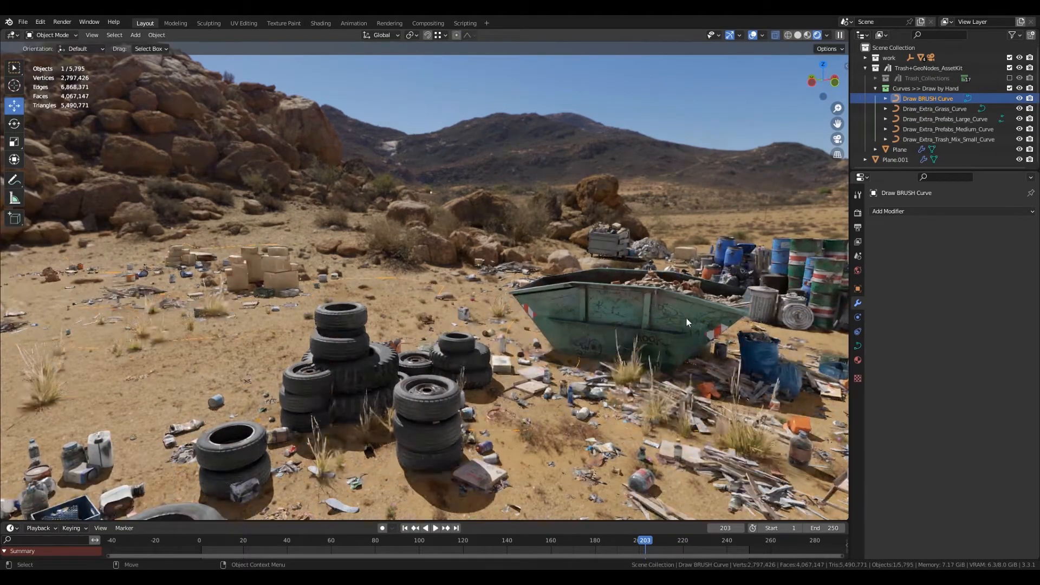
Step: Hide the viewport overlays and set Grass Amount to 20 on the desert ground plane's scatter modifier
click(687, 318)
key(shift+alt+z)
double_click(978, 269)
text(20)
key(Return)
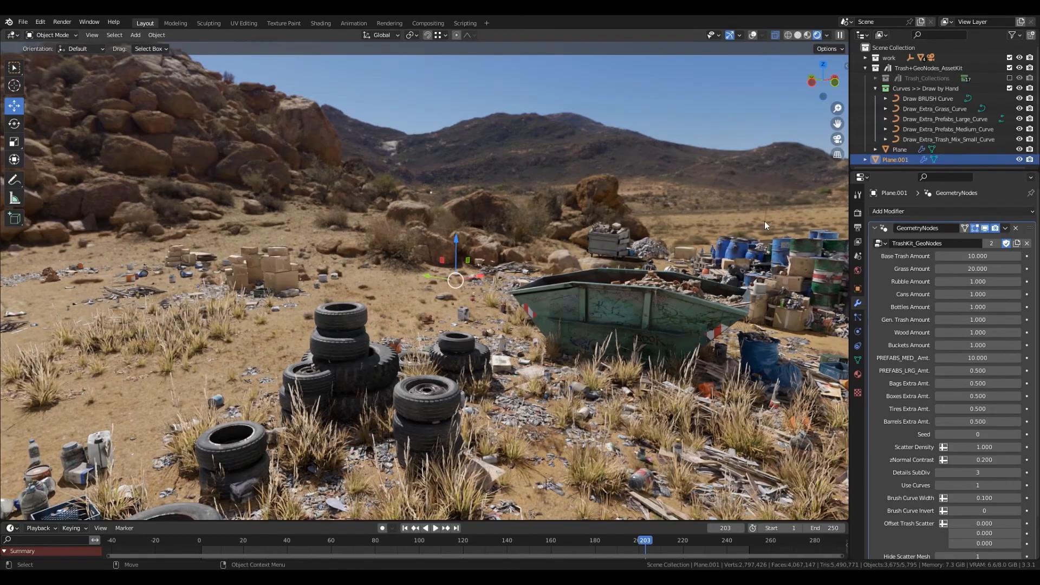
alt+drag(687, 330, 569, 379)
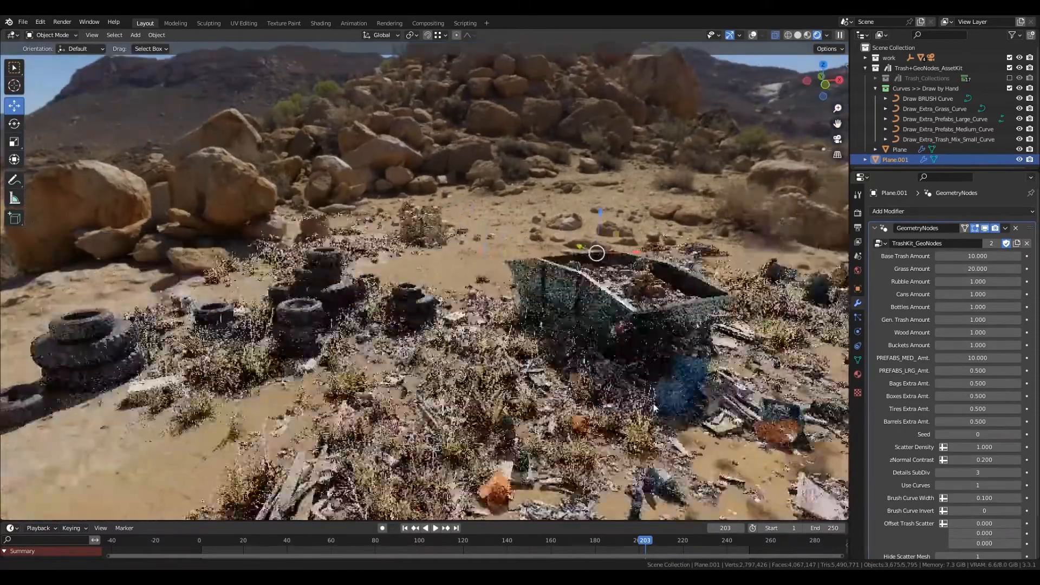
alt+drag(638, 333, 532, 329)
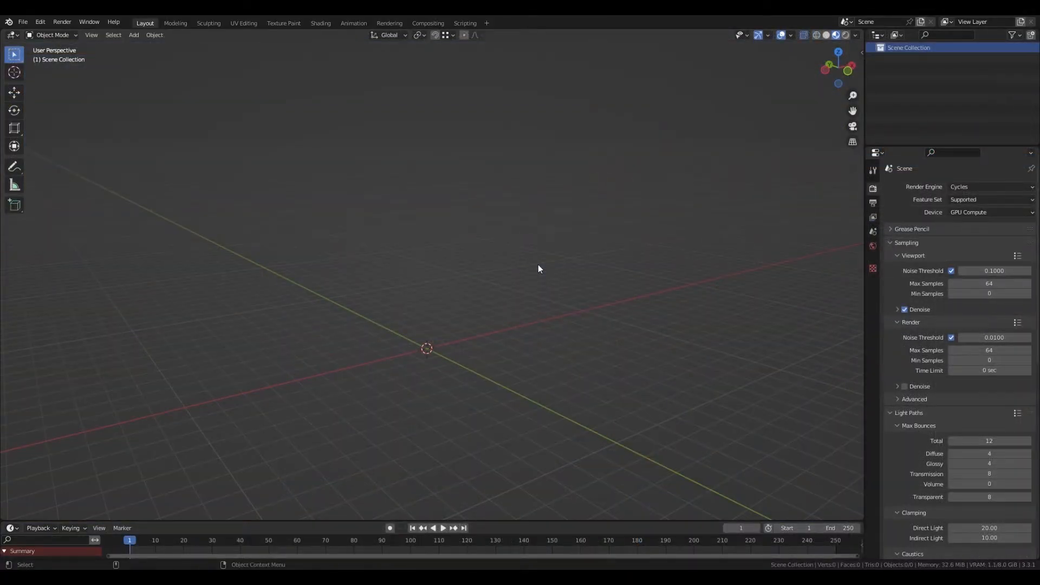
alt+drag(536, 269, 539, 229)
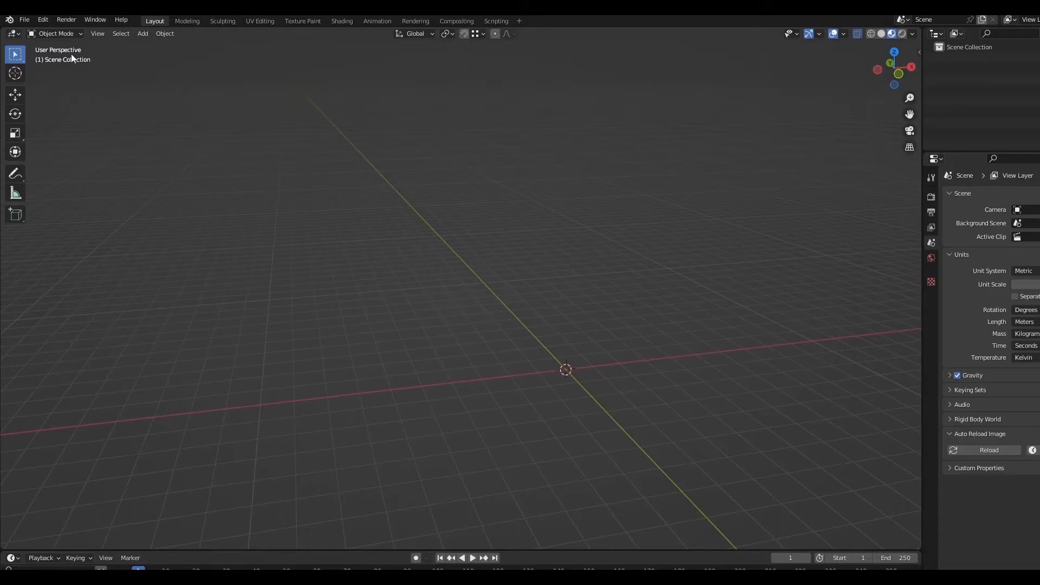
Step: Start appending data and open TrashKit.blend from the Downloads\TrashKit folder
click(25, 21)
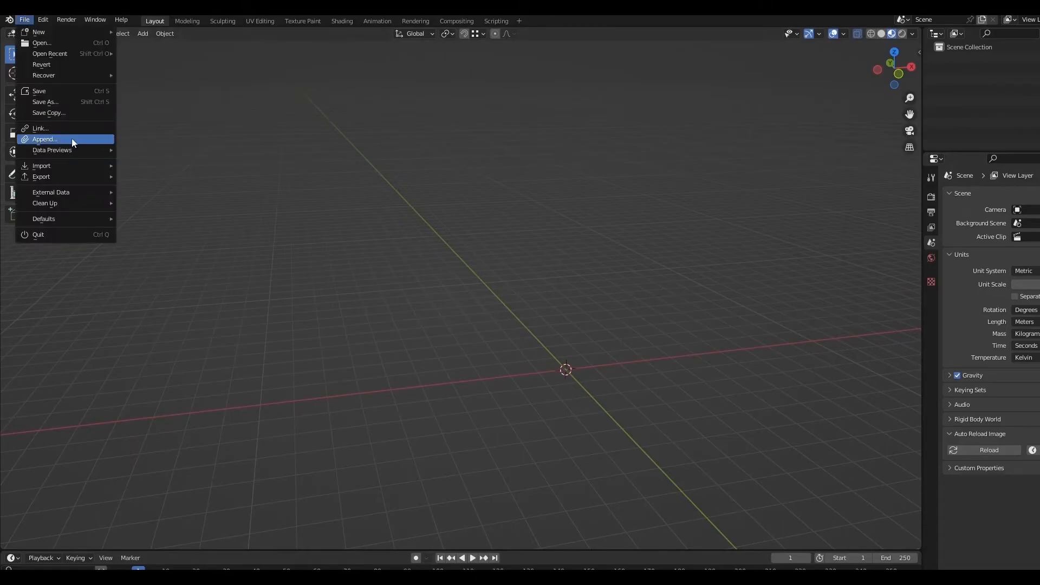
click(92, 139)
click(420, 142)
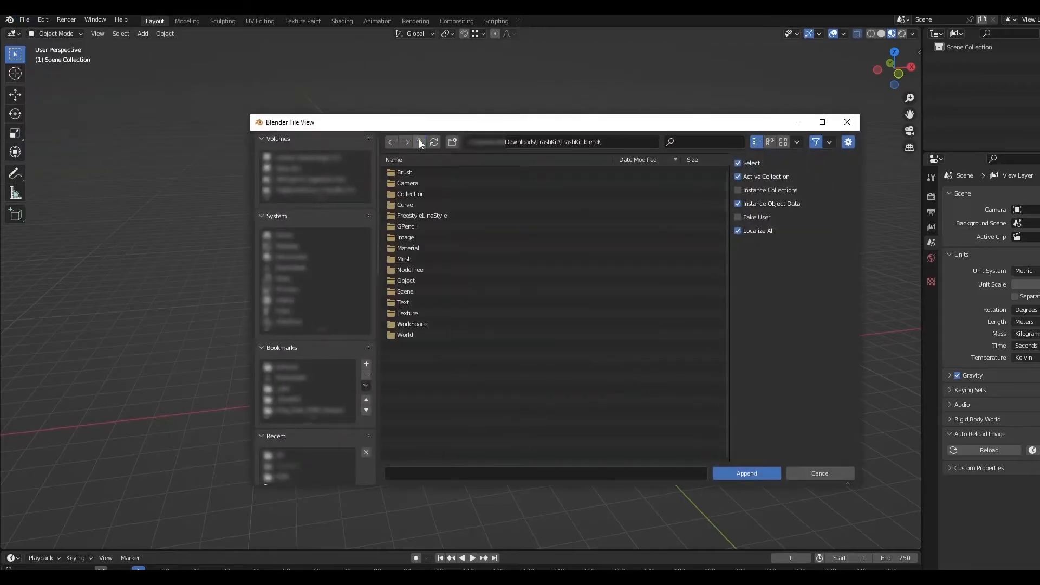
click(420, 142)
click(426, 182)
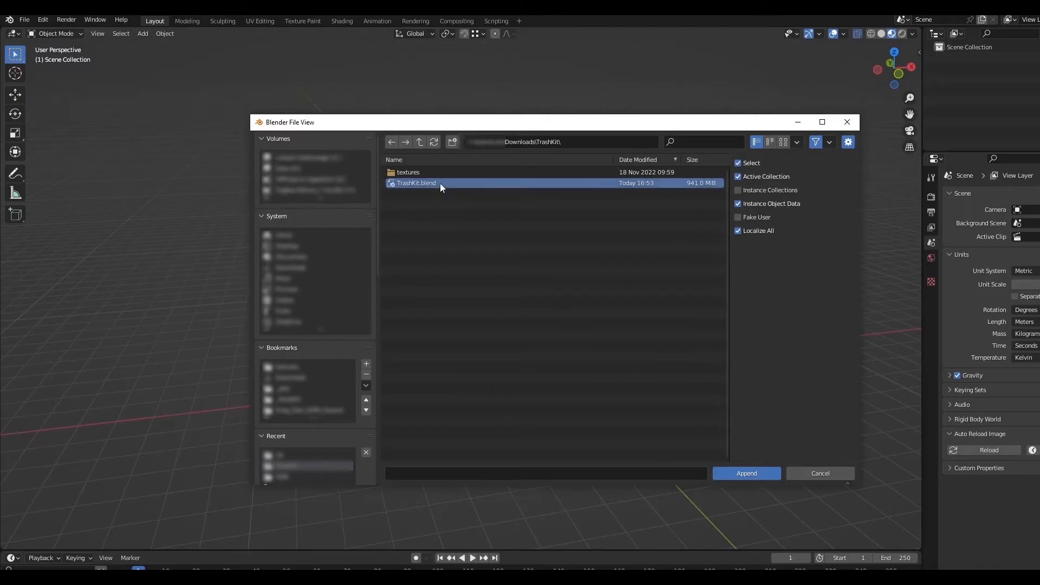
double_click(440, 184)
Step: Append the "TrashKit + GeoNodes AssetKit" collection from the file's Collection folder
click(422, 195)
double_click(442, 195)
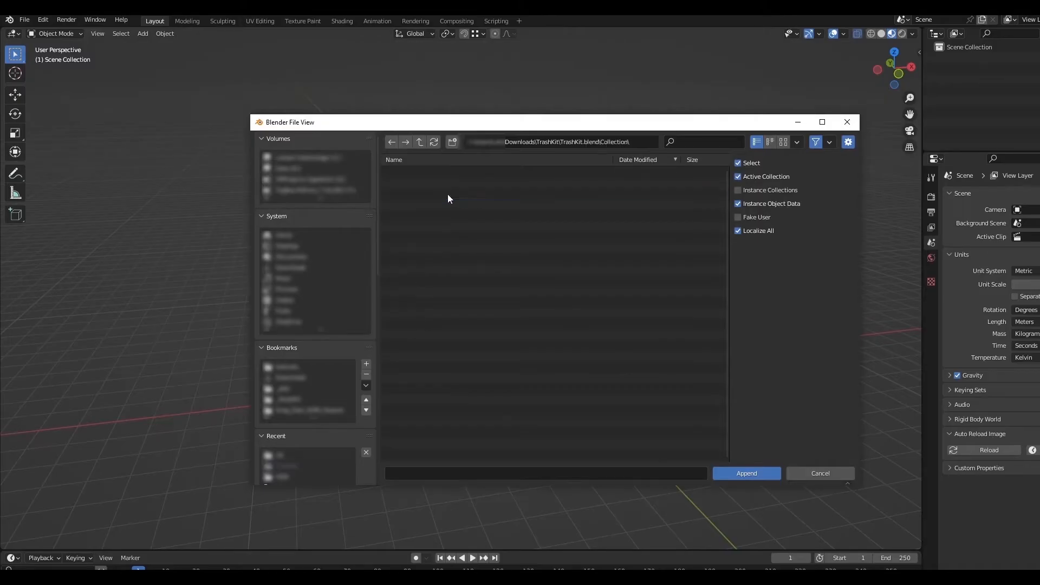
click(465, 433)
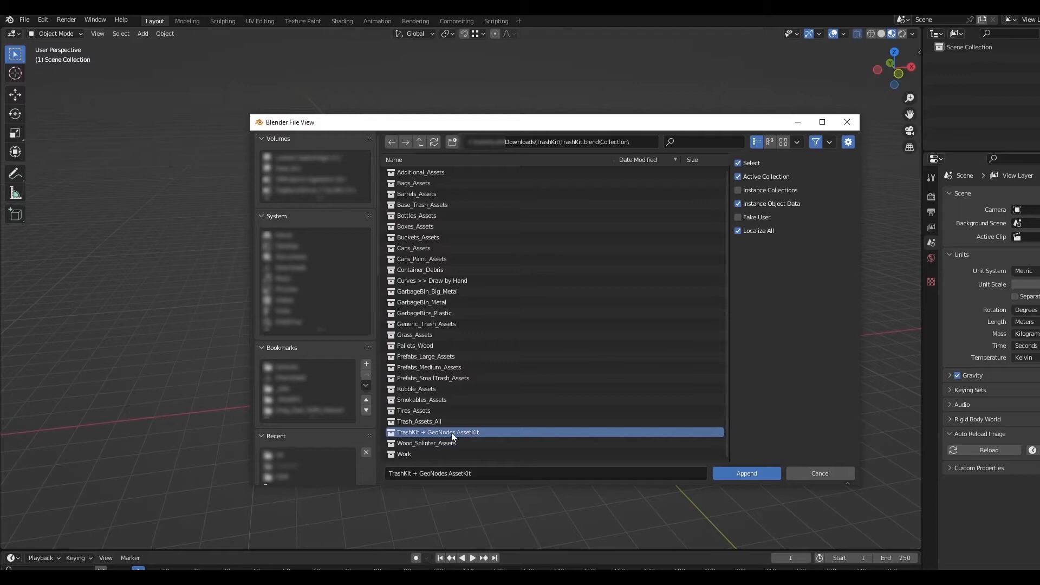
click(746, 473)
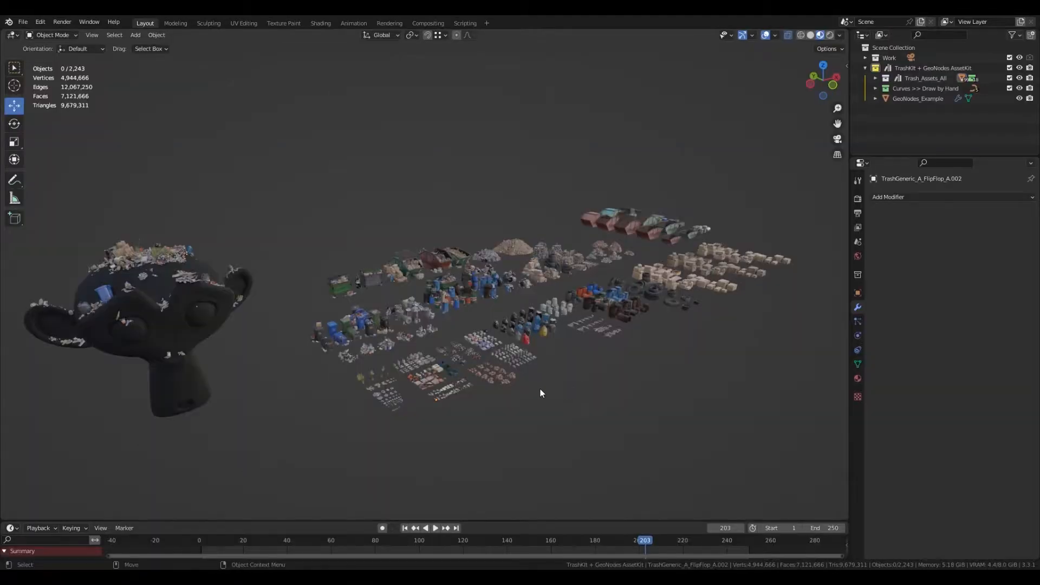
Step: Examine the laid-out trash assets and the GeoNodes_Example monkey head with its scatter settings from several angles
middle_drag(541, 392, 454, 262)
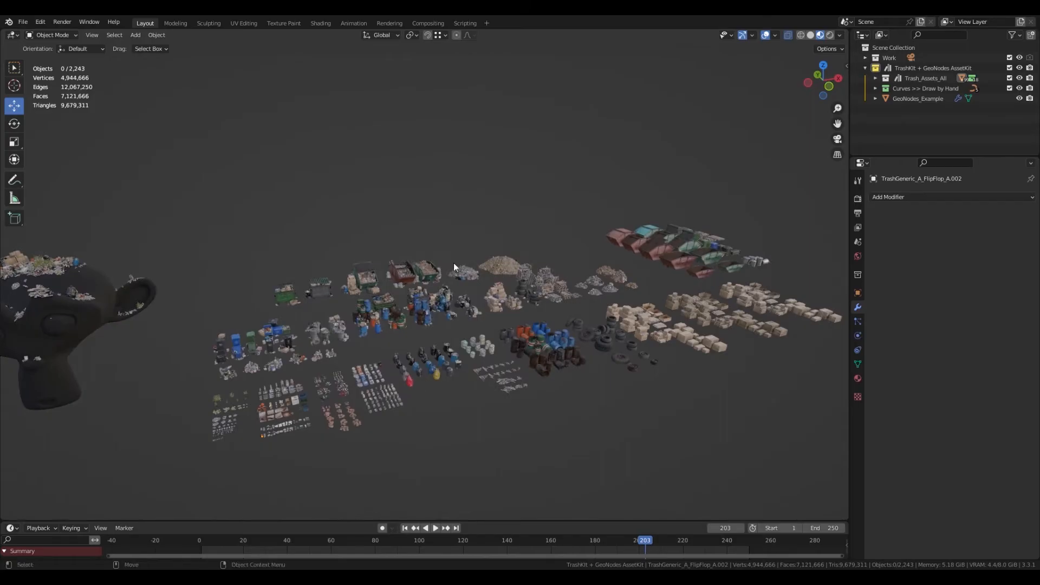
middle_drag(502, 301, 509, 325)
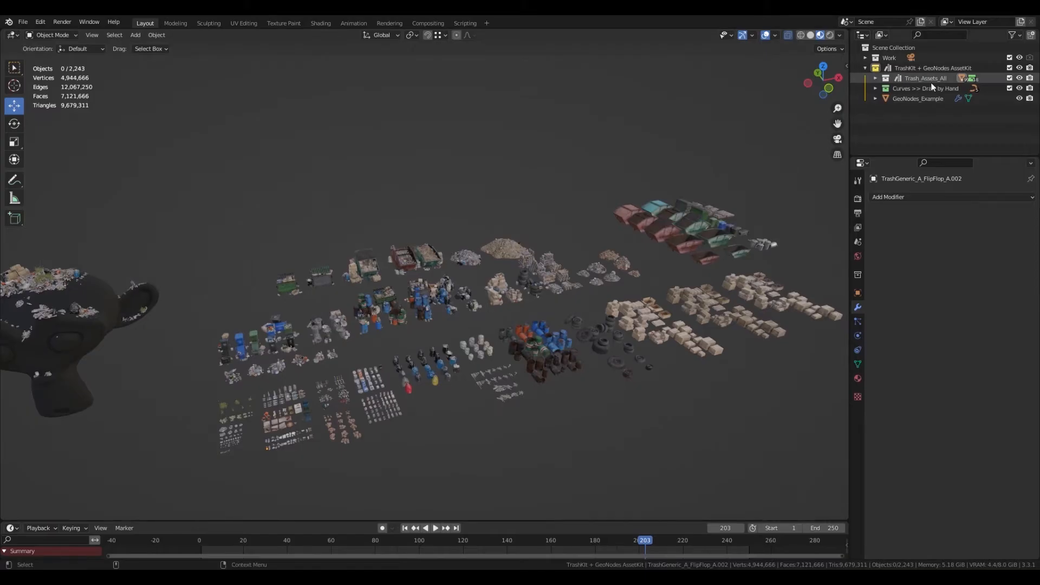
scroll(341, 341, down, 2)
click(367, 347)
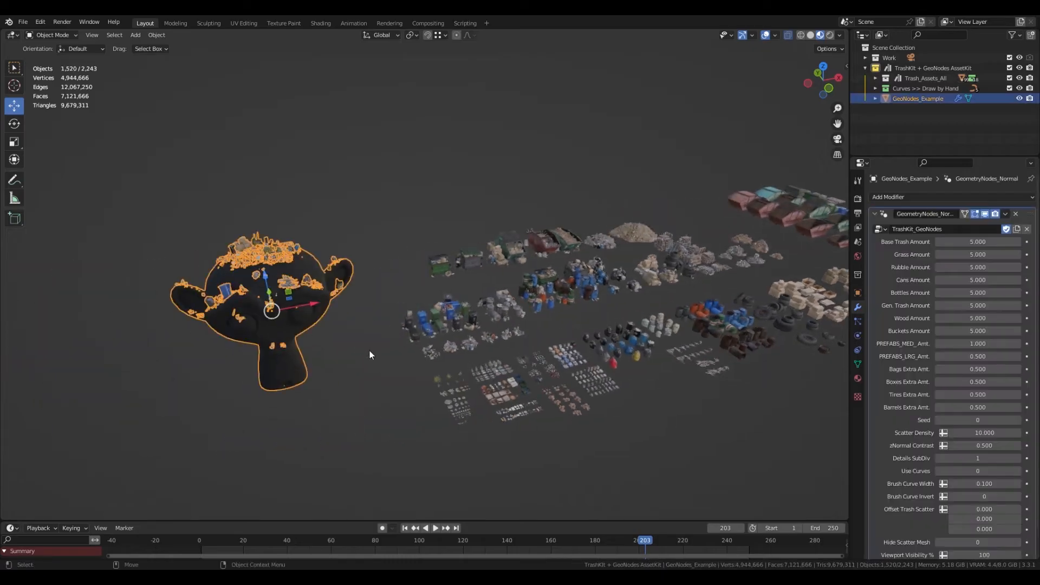
key(KP_Decimal)
middle_drag(416, 359, 523, 346)
alt+middle_drag(638, 285, 578, 363)
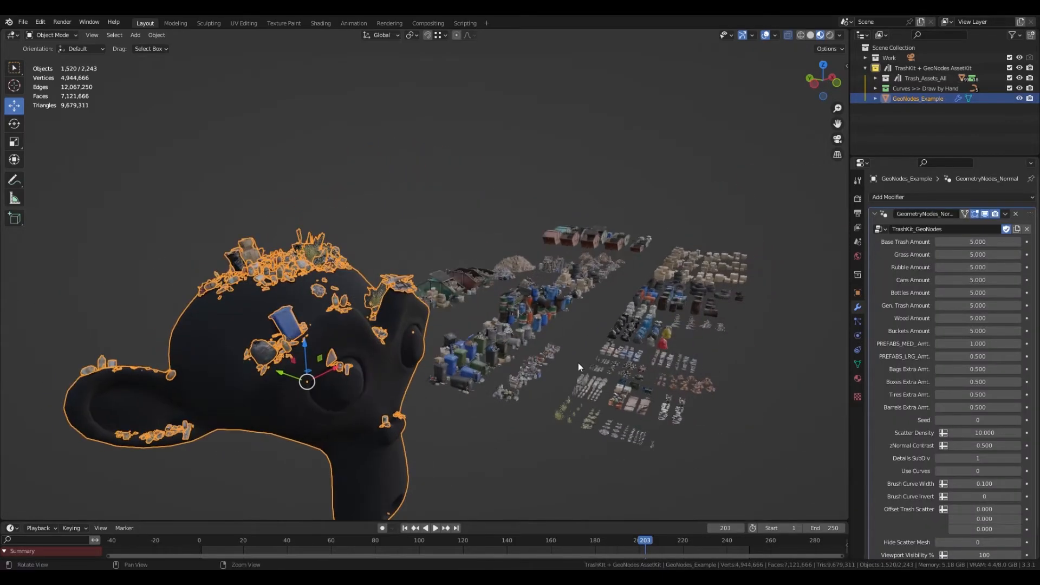
alt+drag(577, 363, 542, 380)
alt+middle_drag(680, 388, 599, 325)
alt+drag(599, 325, 485, 293)
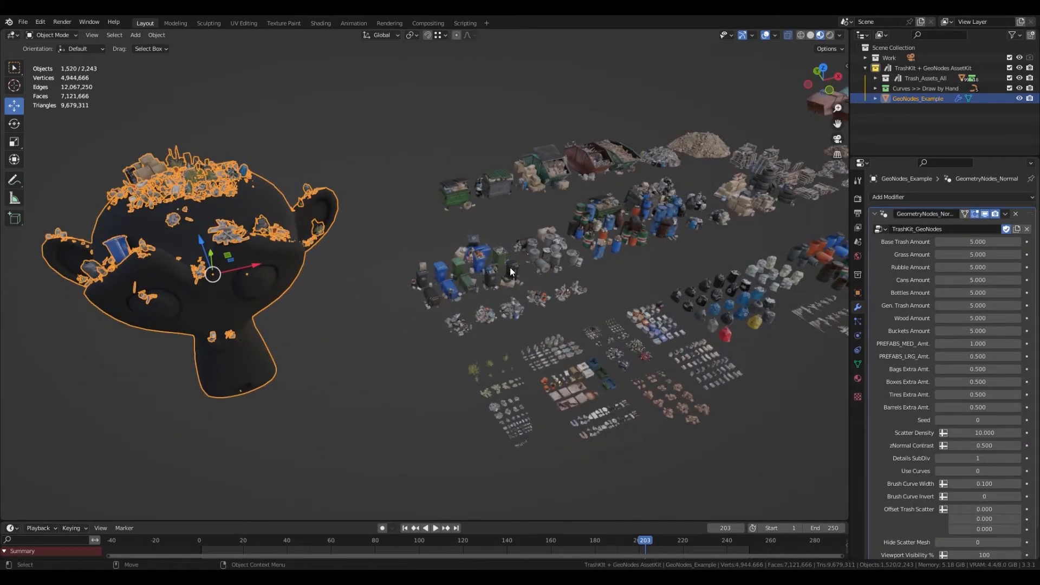
Step: Duplicate the blue barrel stack prefab and move the copy about 2.6 m in the negative Y direction
click(665, 235)
key(KP_Decimal)
scroll(531, 317, down, 3)
middle_drag(528, 316, 510, 333)
scroll(535, 320, down, 3)
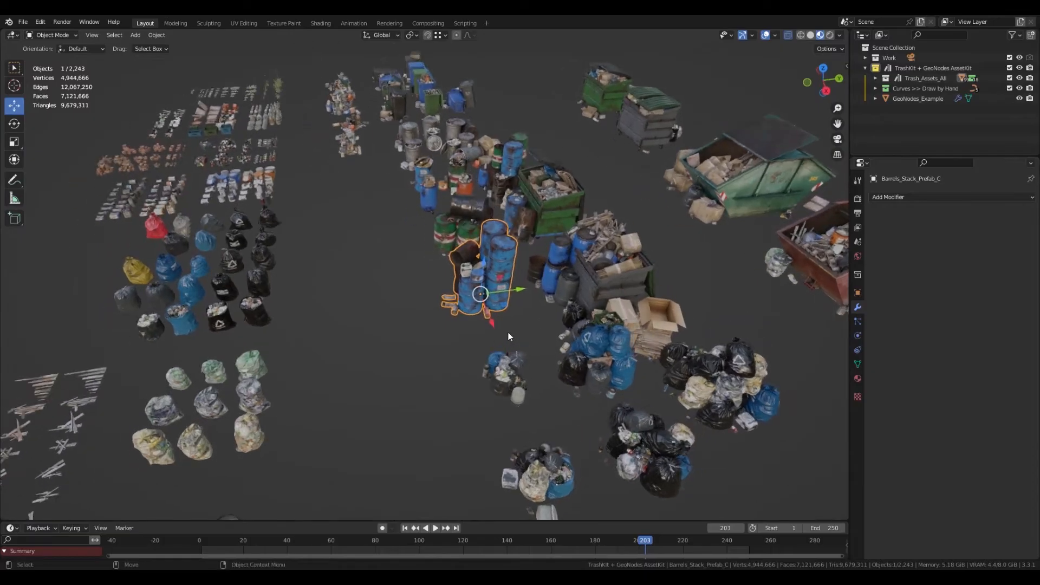
scroll(543, 345, up, 3)
key(shift+d)
right_click(560, 282)
drag(557, 299, 381, 321)
middle_drag(562, 434, 492, 366)
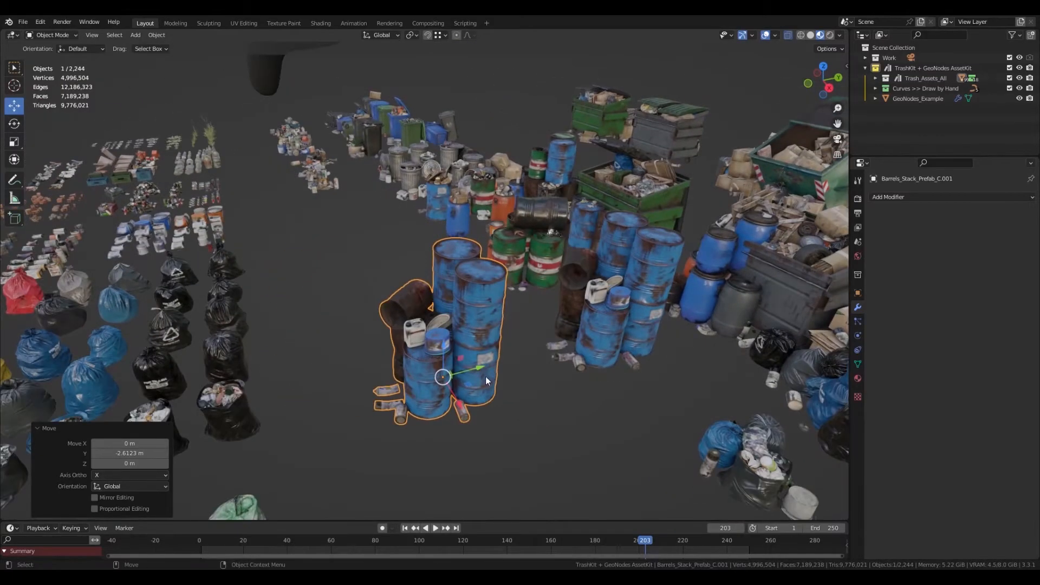
Step: Move the duplicated barrel stack into a new collection, keeping the suggested name
scroll(479, 381, up, 3)
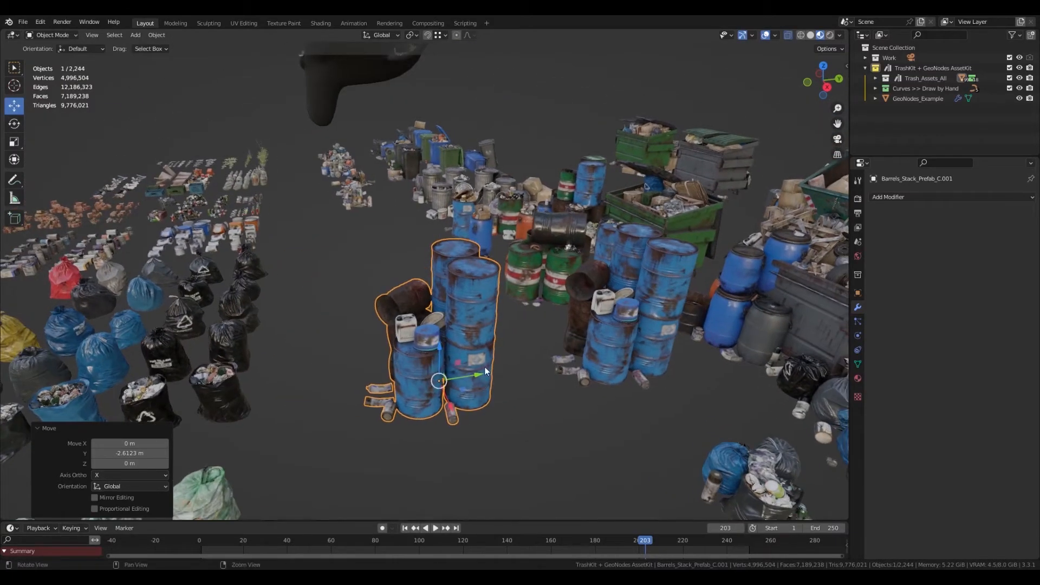
shift+middle_drag(447, 374, 507, 353)
key(m)
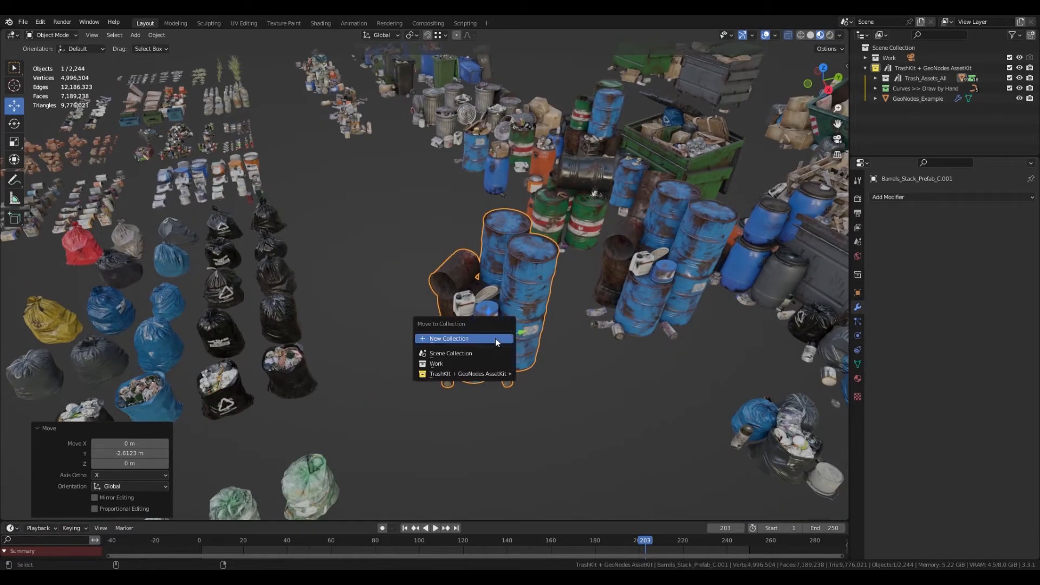
click(482, 338)
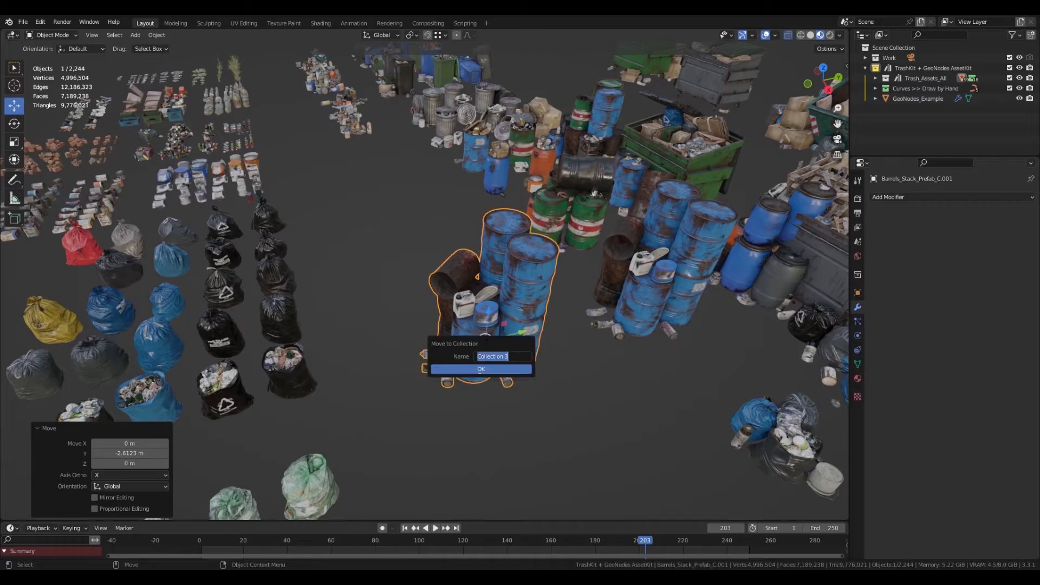
click(495, 369)
middle_drag(548, 329, 400, 106)
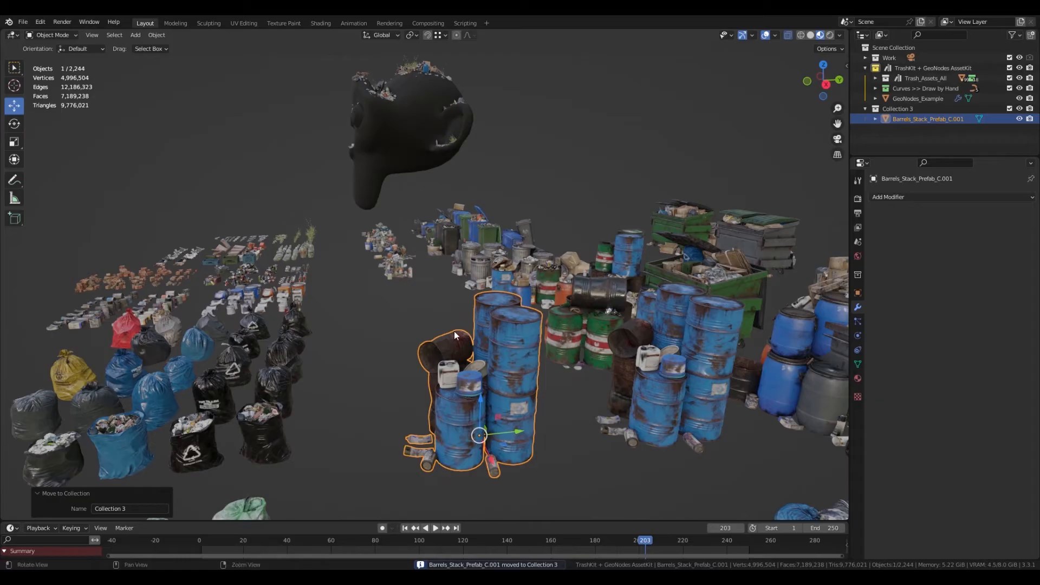
middle_drag(454, 336, 523, 339)
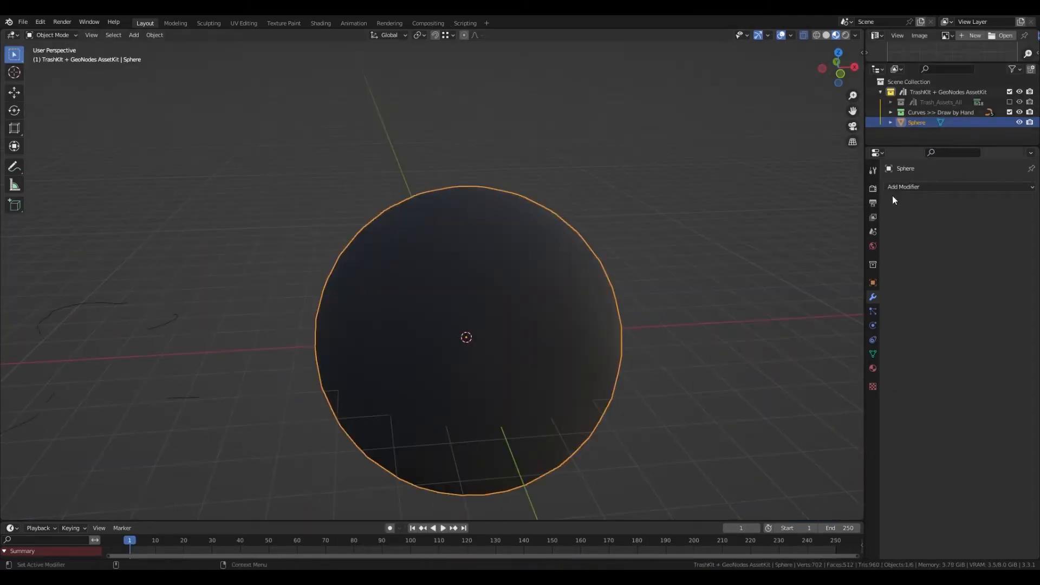
Step: Add a Geometry Nodes modifier to the sphere and assign the TrashKit_GeoNodes node group to it
click(917, 186)
click(807, 285)
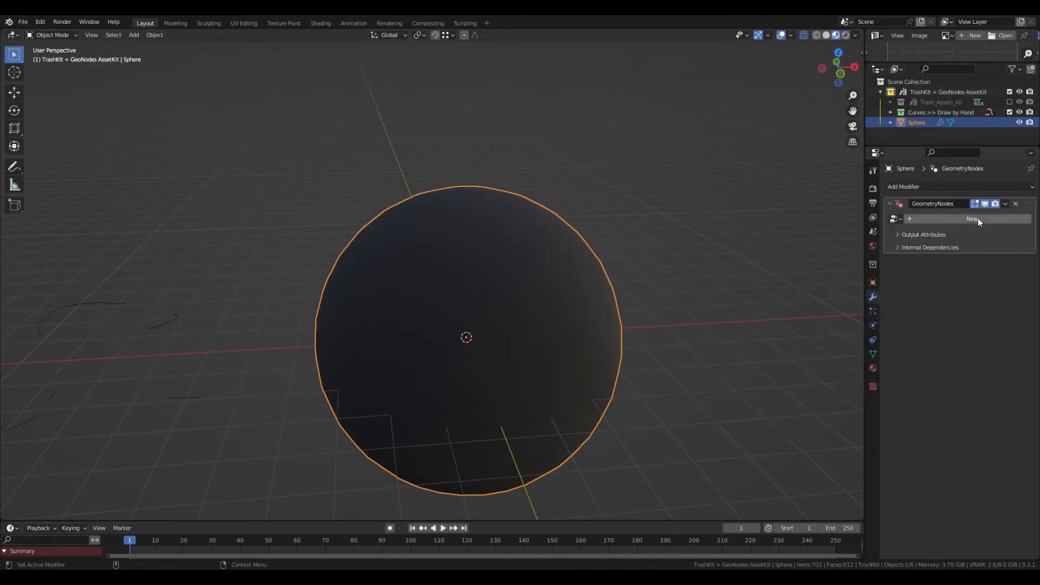
click(895, 220)
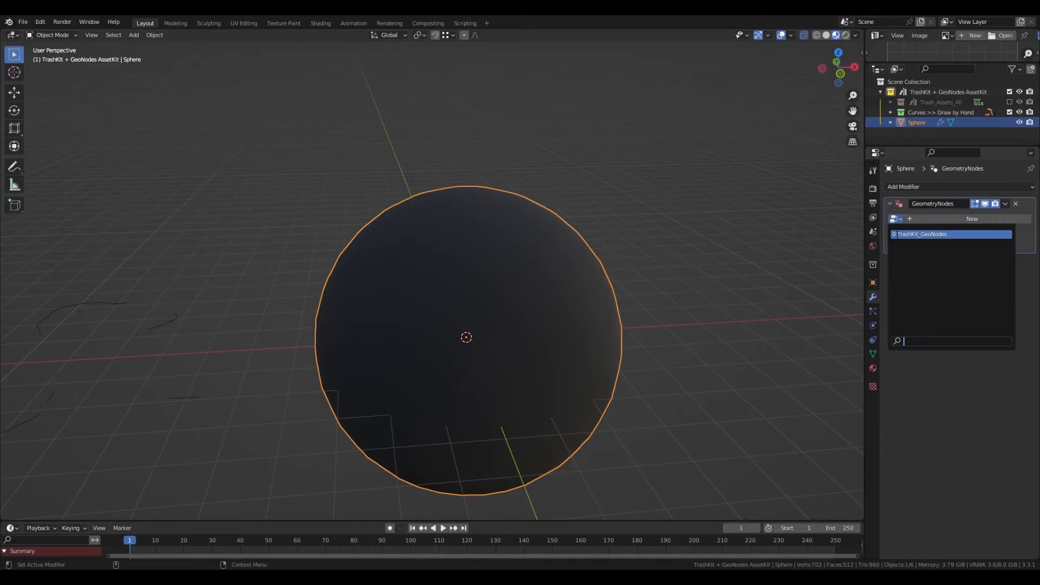
click(932, 234)
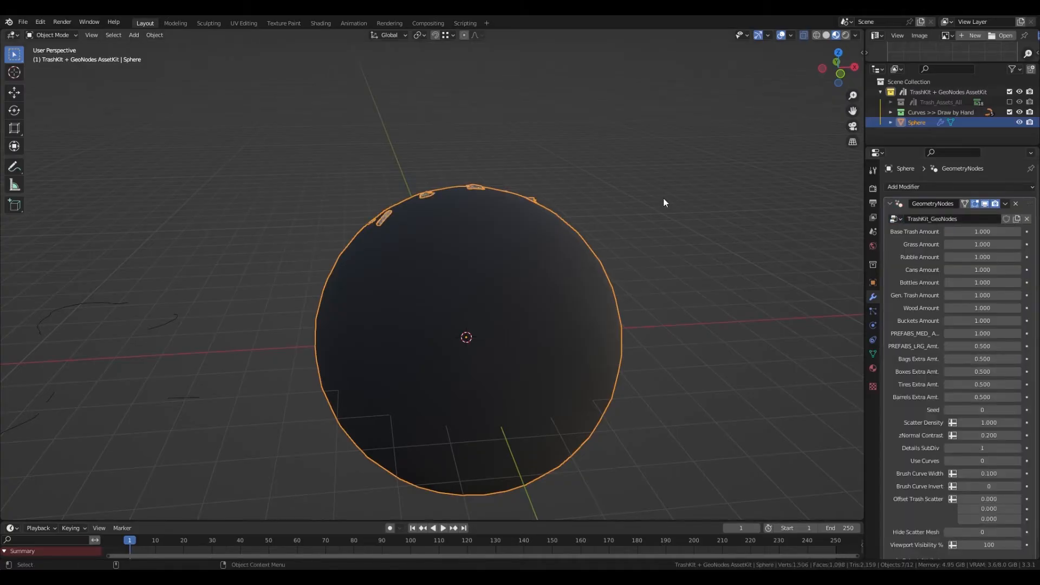
Step: Examine the trash pieces scattered on top of the sphere up close with the sphere deselected
middle_drag(615, 266, 434, 256)
click(435, 258)
key(KP_Decimal)
scroll(450, 310, down, 2)
middle_drag(451, 314, 609, 304)
key(q)
mouse_move(502, 297)
key(alt+a)
scroll(609, 304, down, 3)
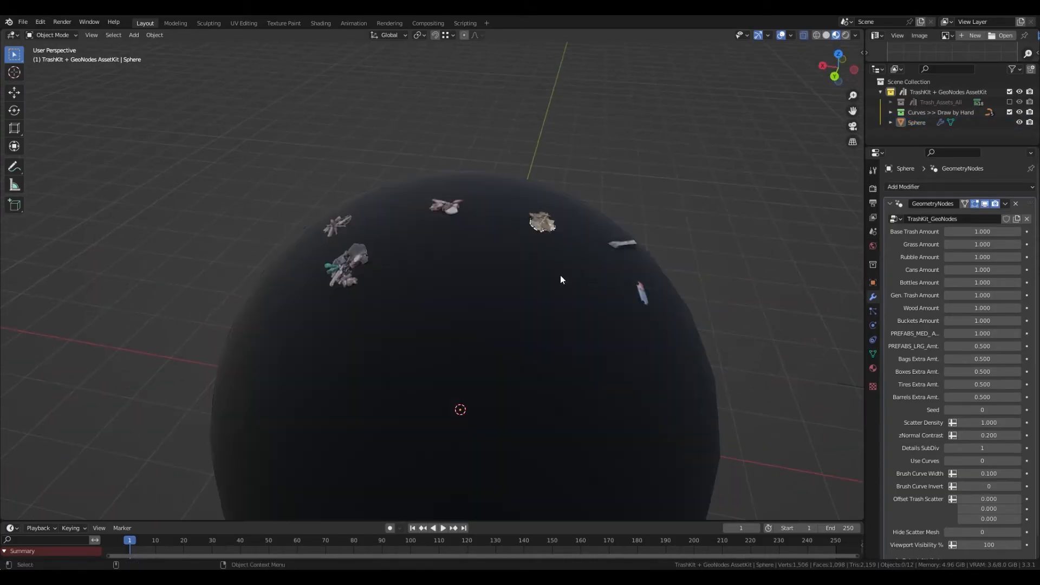
Step: Select the sphere and inspect its scale in the object transform properties
click(561, 275)
key(n)
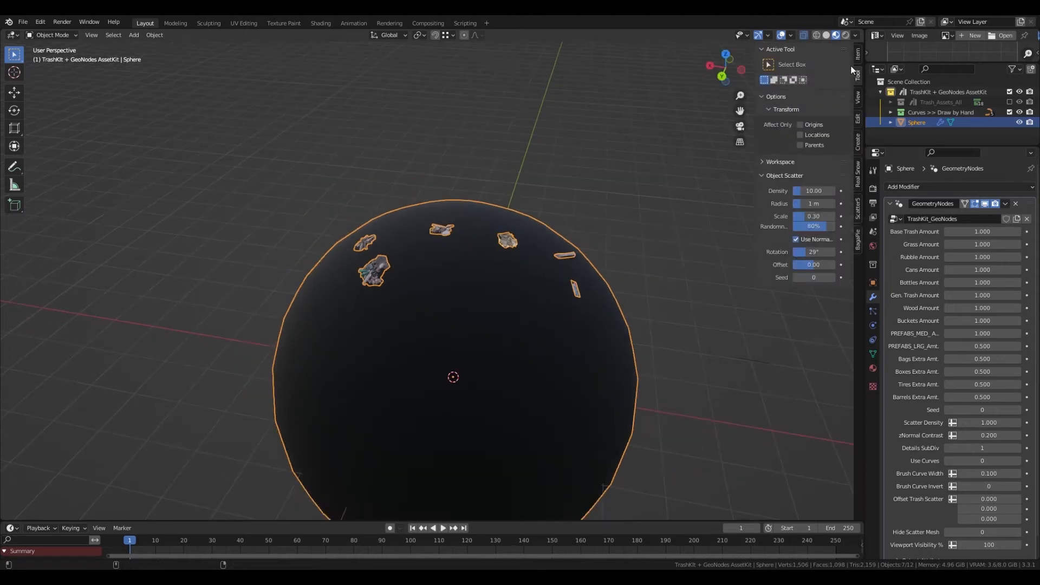
click(859, 54)
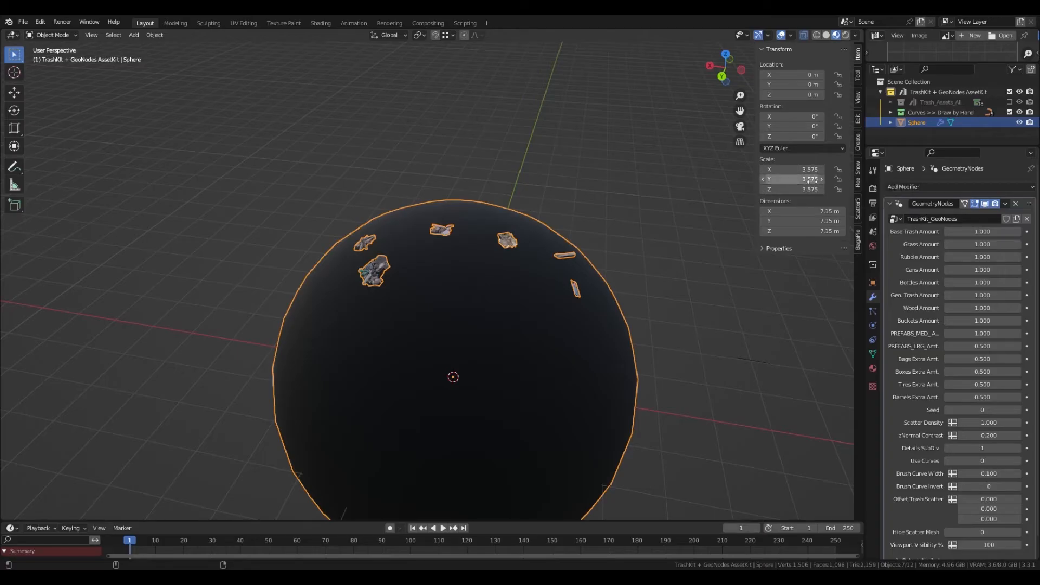
middle_drag(691, 227, 645, 283)
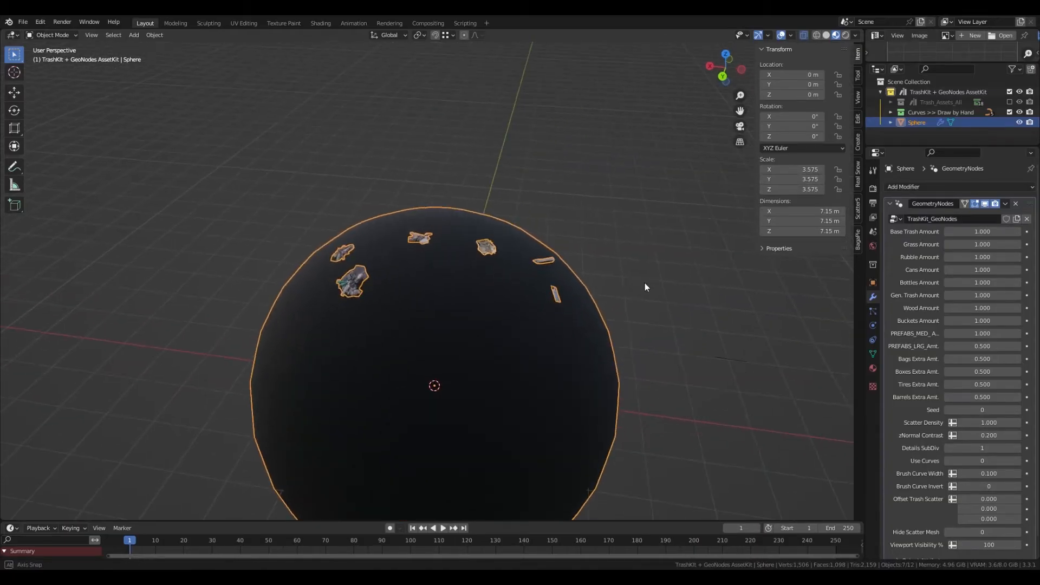
Step: Apply the rotation and scale of the sphere
key(q)
mouse_move(550, 268)
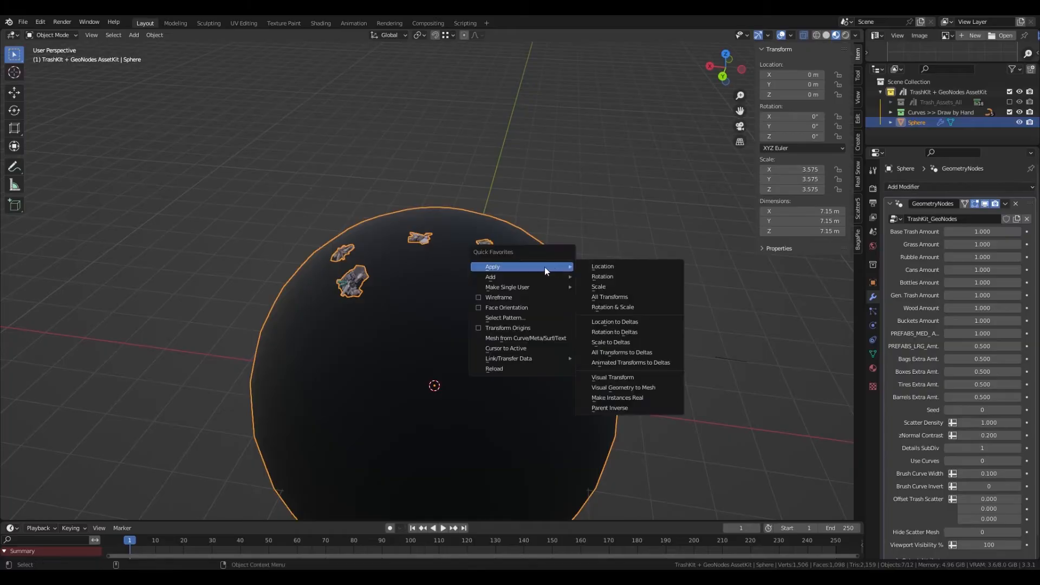
click(634, 307)
middle_drag(578, 263, 548, 252)
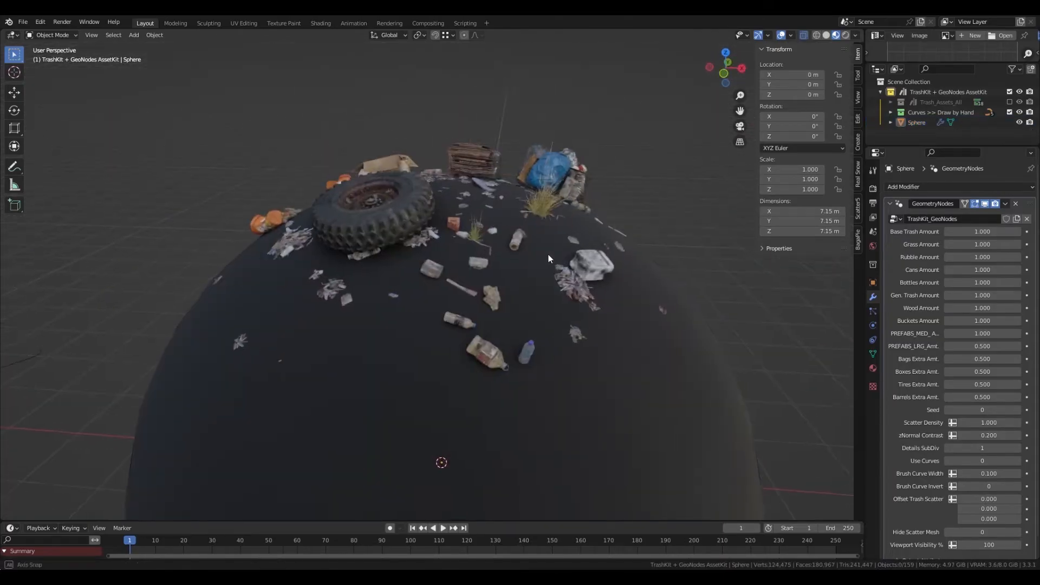
Step: Set all of the sphere's trash amounts, from Base Trash Amount through Barrels Extra Amt., to 0
click(657, 296)
mouse_move(659, 295)
middle_down()
mouse_move(484, 296)
mouse_move(510, 286)
mouse_move(507, 267)
mouse_move(586, 309)
mouse_move(666, 301)
middle_up()
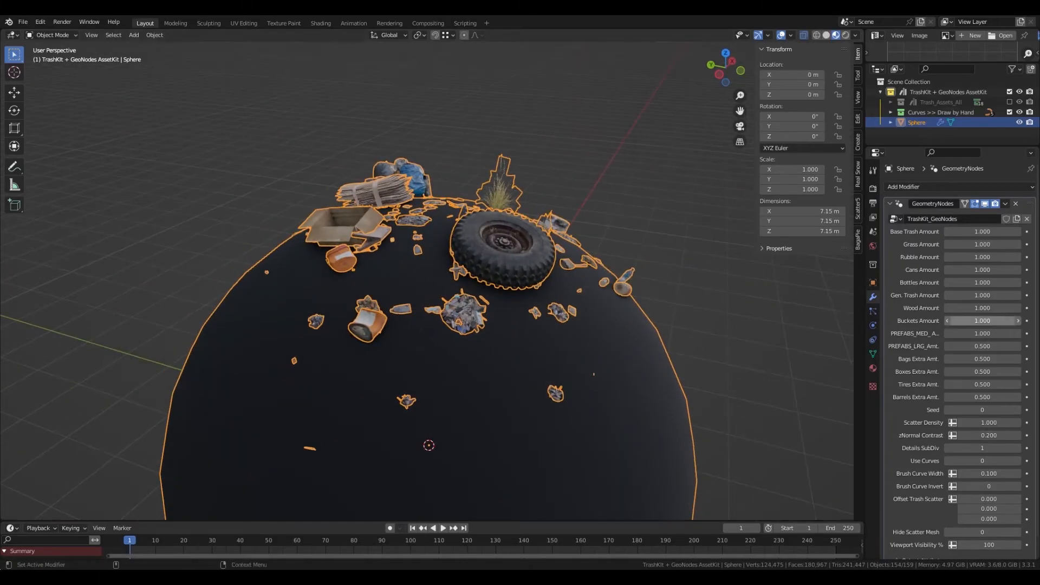
drag(992, 233, 991, 398)
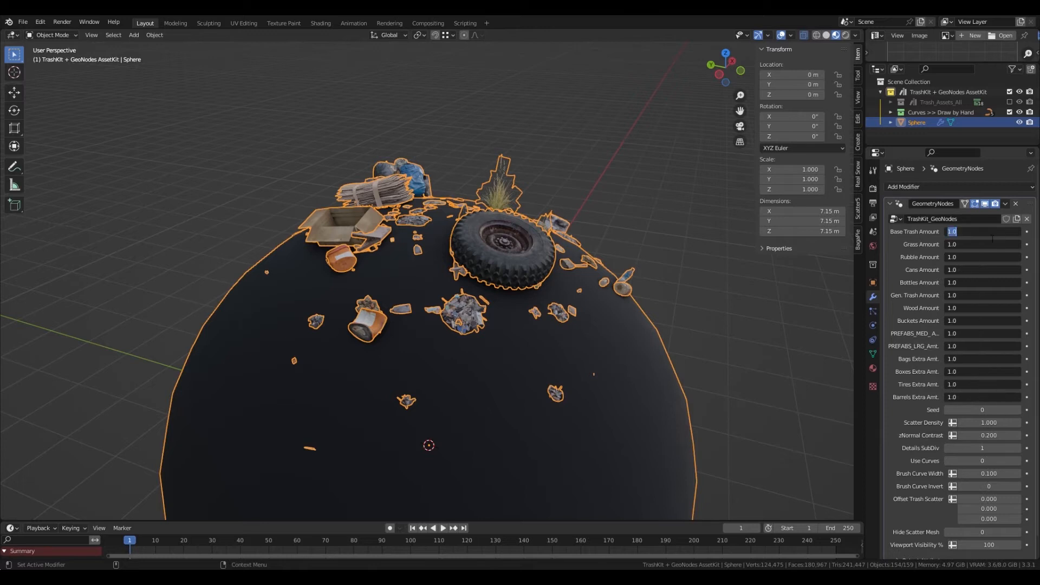
key(Return)
middle_drag(687, 239, 721, 255)
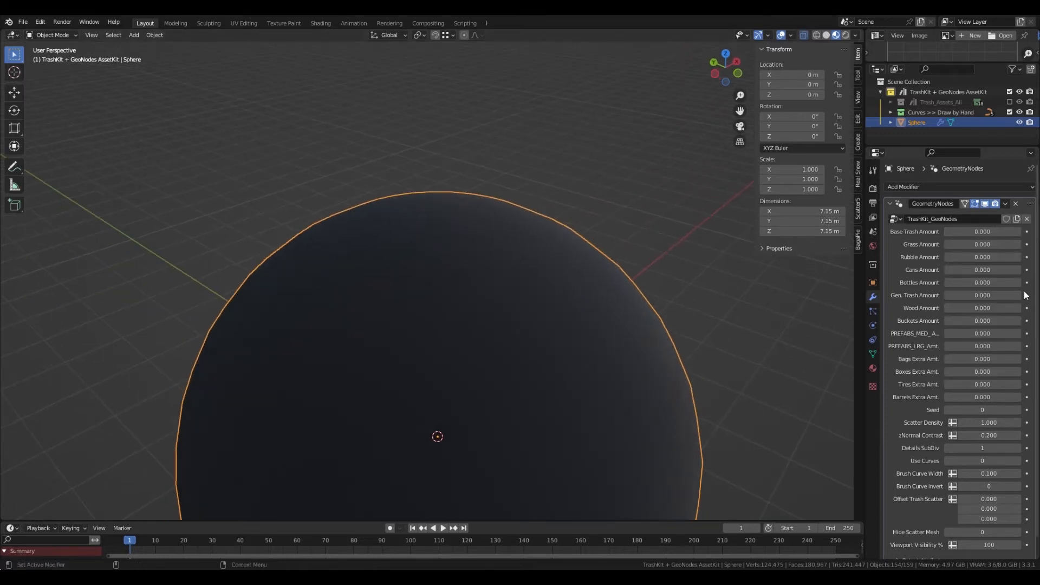
Step: Raise the sphere's Base Trash Amount to about 1.96 and deselect the sphere
middle_drag(605, 276, 592, 329)
drag(982, 231, 1014, 231)
click(638, 193)
scroll(510, 297, up, 2)
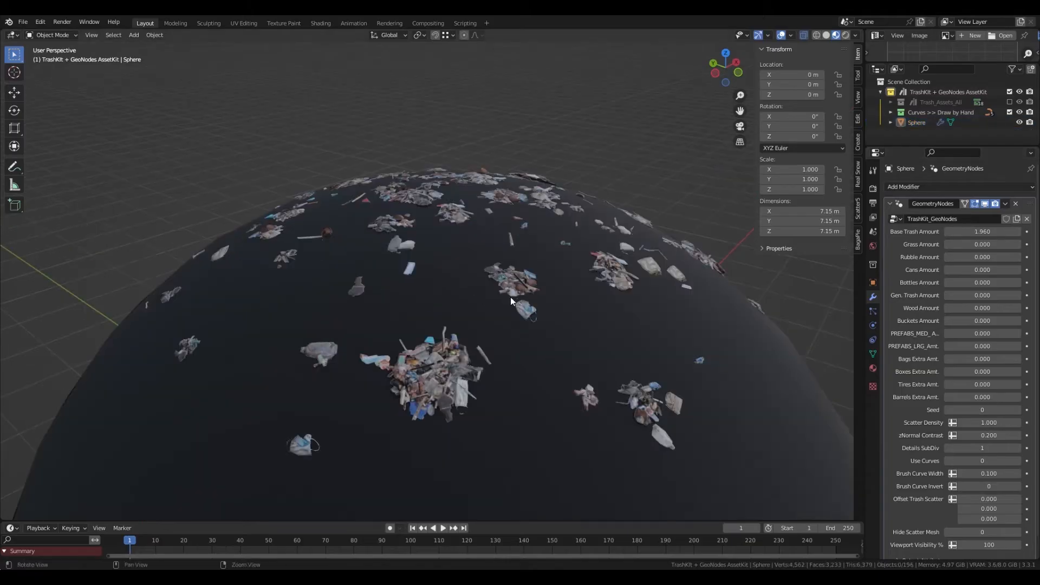
Step: Raise the sphere's Grass Amount to about 5.88
middle_drag(510, 297, 672, 300)
drag(983, 244, 1008, 244)
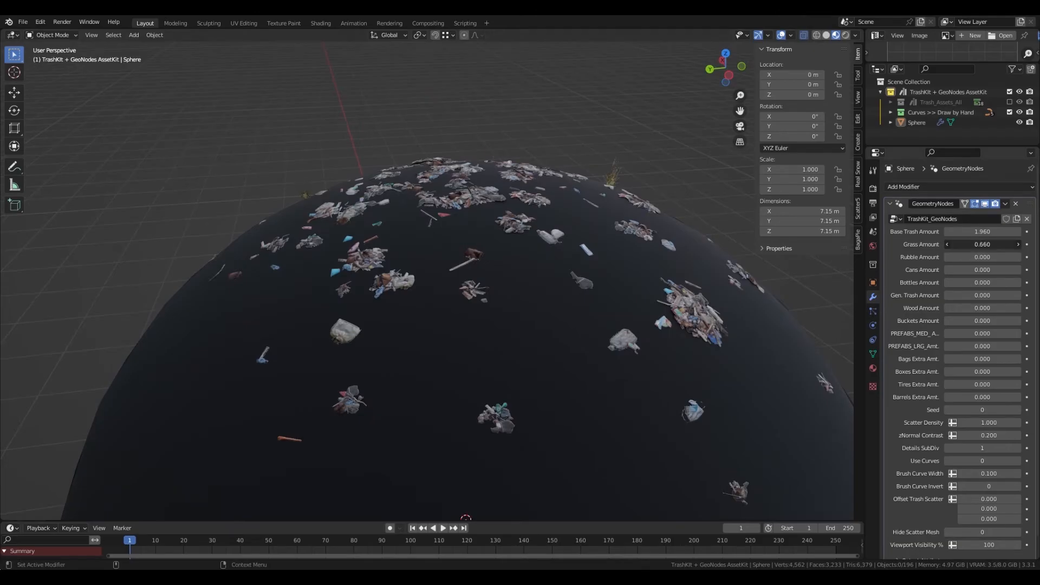
scroll(599, 208, down, 1)
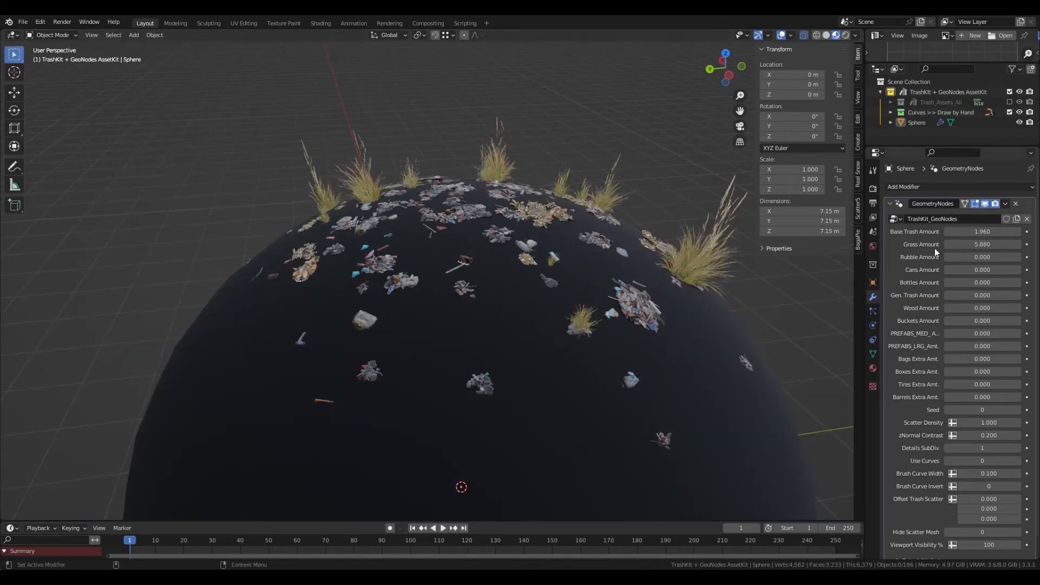
Step: Set the sphere's Gen. Trash Amount to 1
click(974, 296)
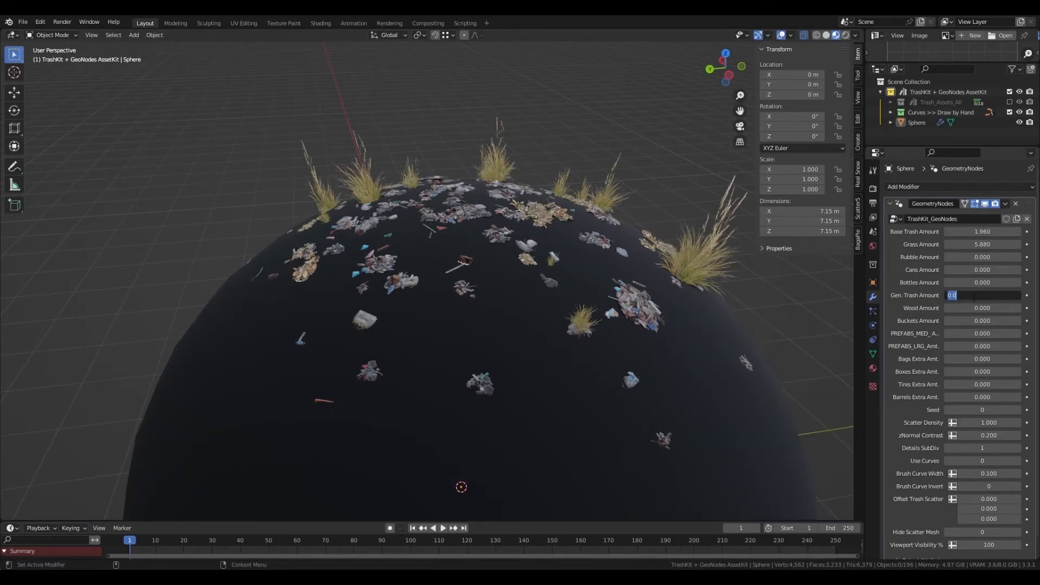
text(1)
key(Return)
middle_drag(568, 180, 629, 295)
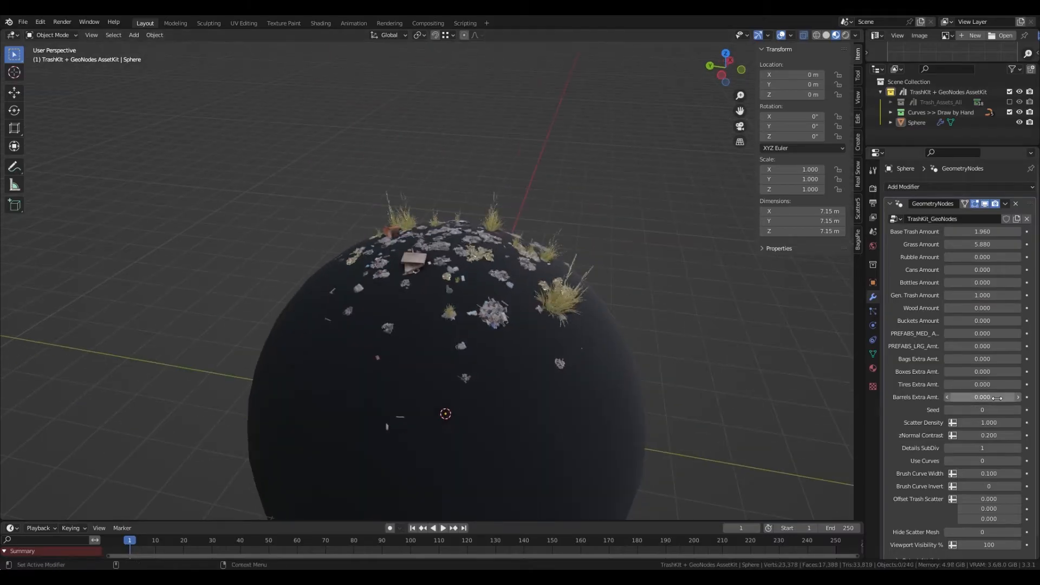
Step: Set all of the sphere's trash amounts, from Base Trash Amount through Barrels Extra Amt., to 2
drag(994, 397, 994, 231)
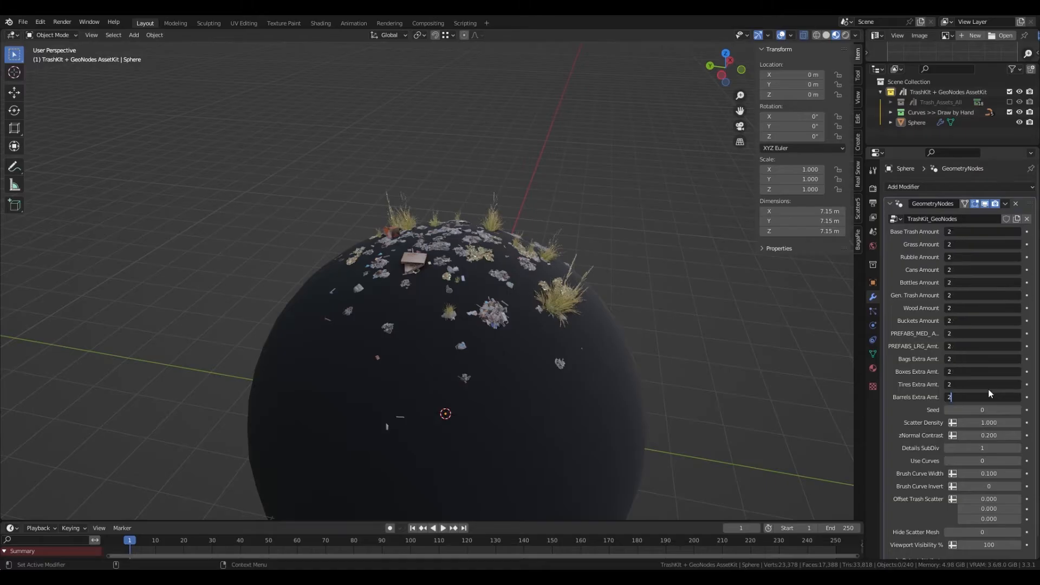
text(2)
key(Return)
middle_drag(654, 157, 509, 296)
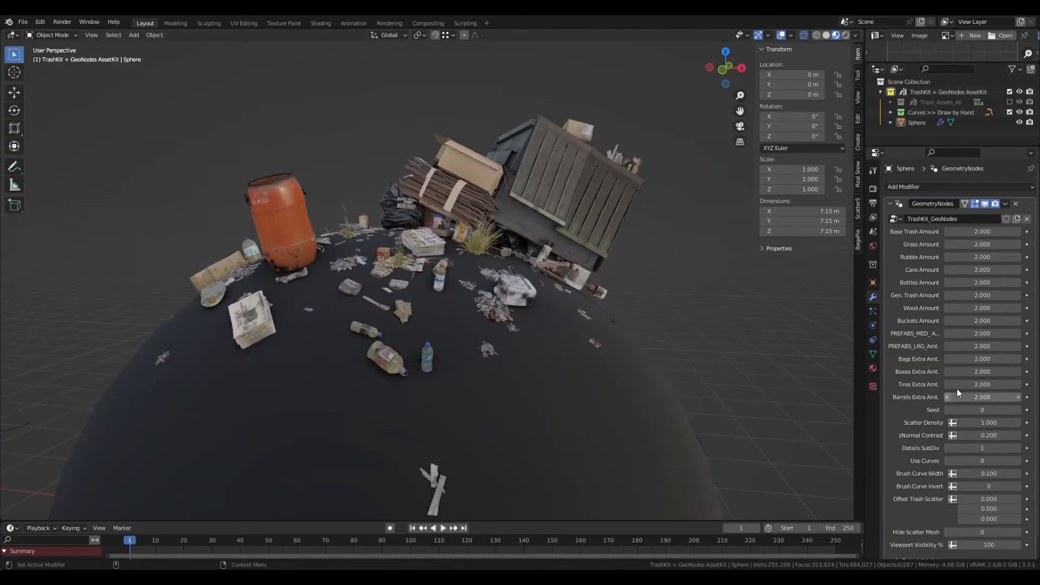
Step: Step the scatter Seed up to 5, viewing the sphere's trash arrangements along the way
click(1018, 410)
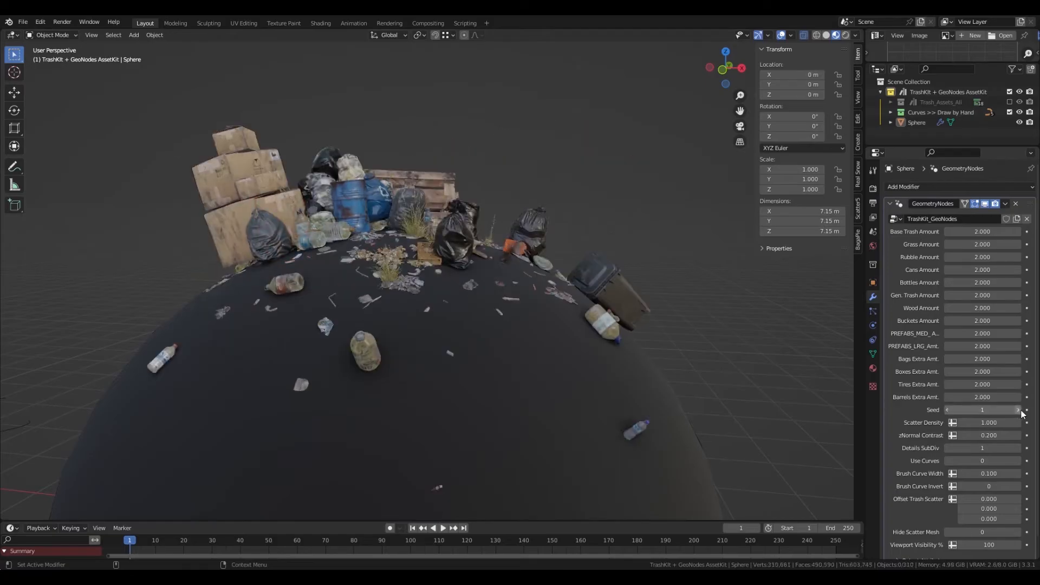
middle_drag(633, 222, 413, 225)
click(1018, 410)
click(1018, 411)
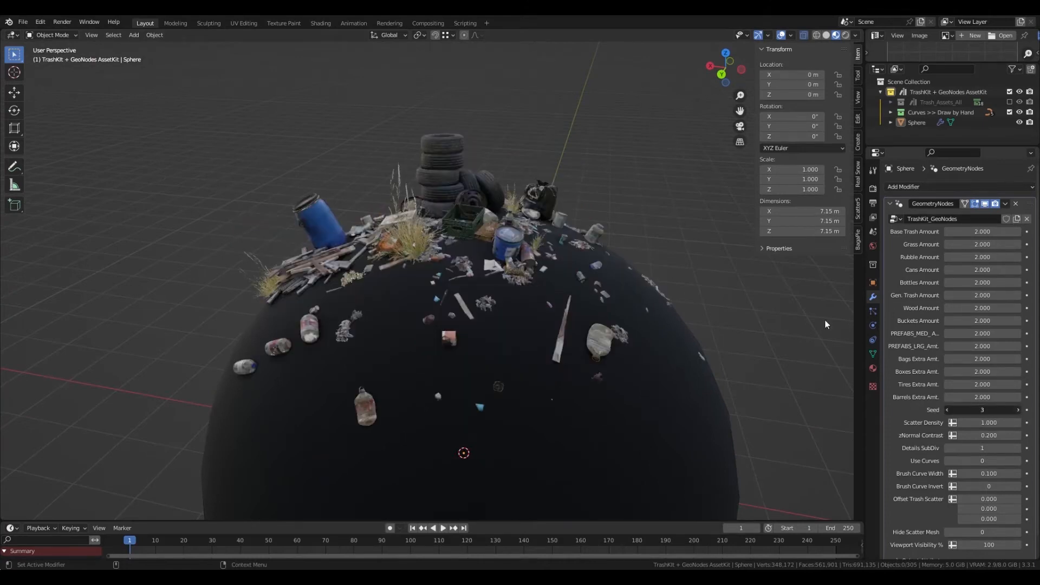
middle_drag(745, 296, 606, 291)
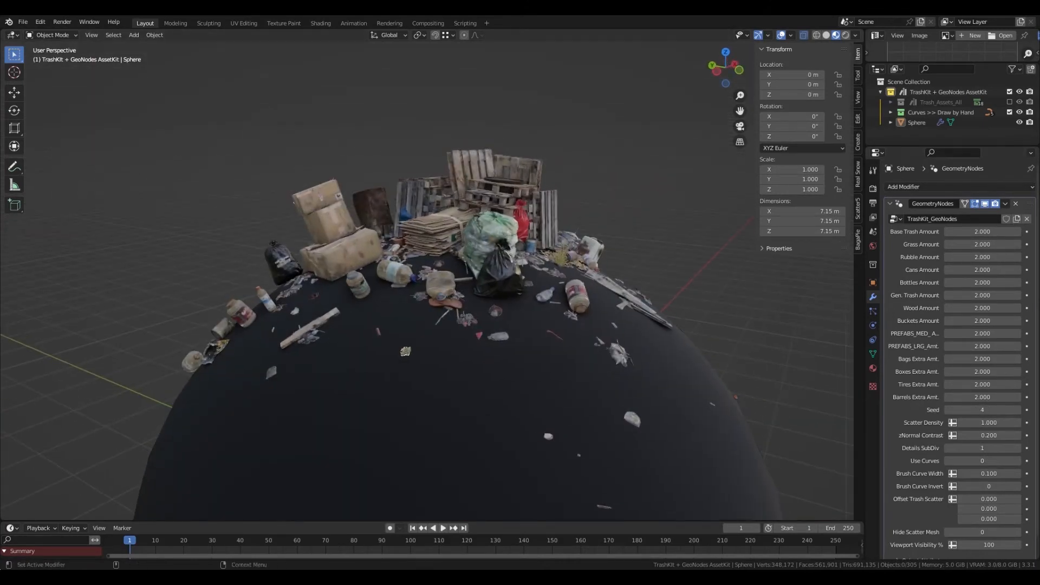
click(1018, 411)
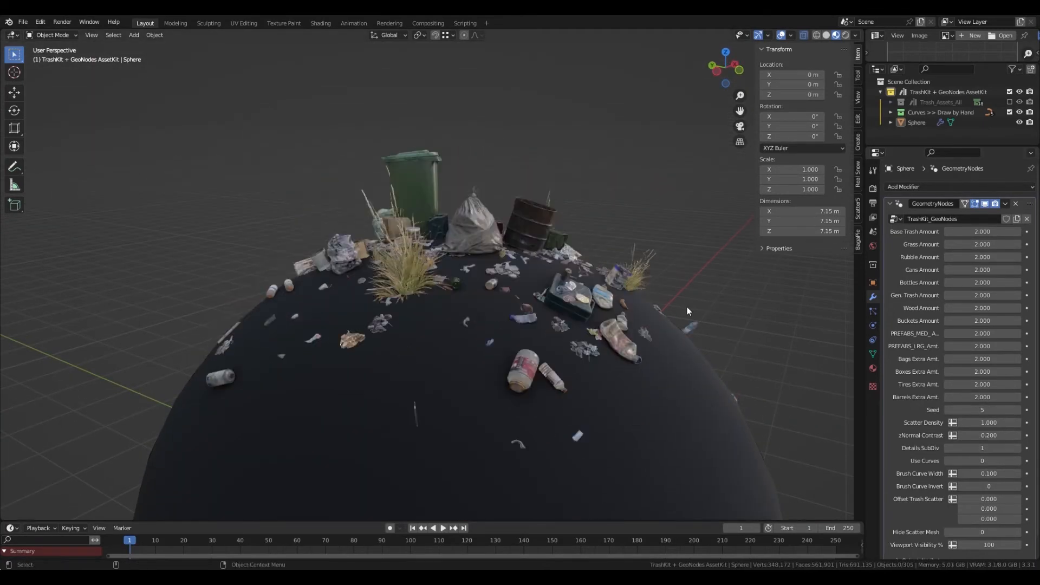
Step: Set the sphere's Scatter Density to 10
click(1005, 426)
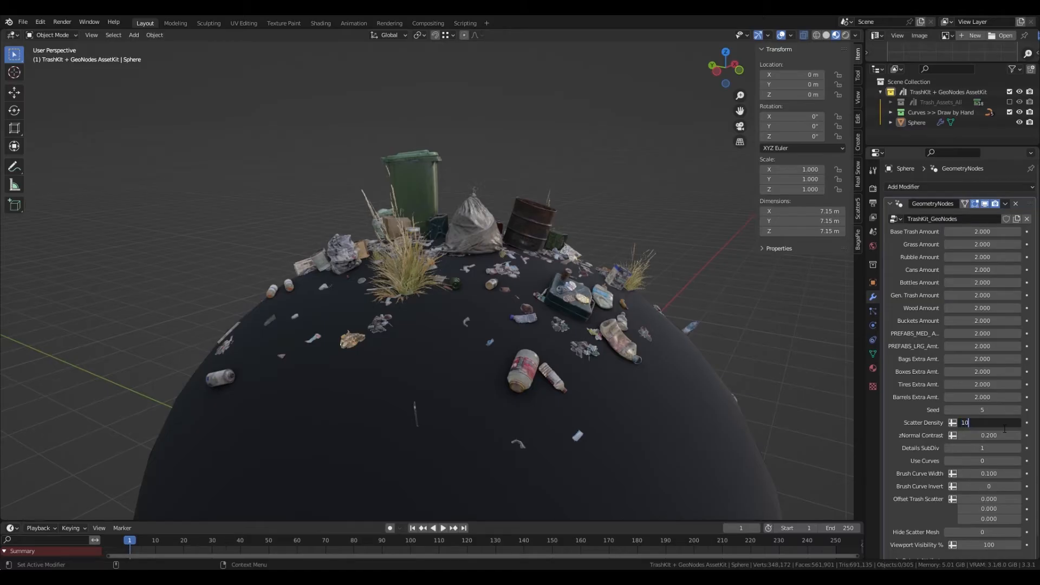
text(10)
key(Return)
middle_drag(628, 169, 596, 260)
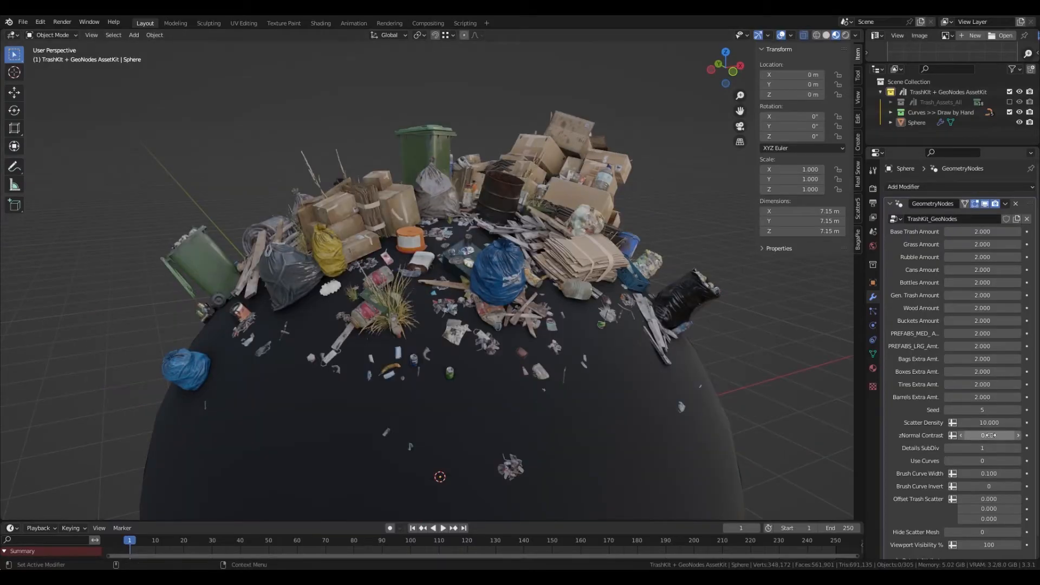
Step: Set the sphere's zNormal Contrast to 0.6
click(989, 435)
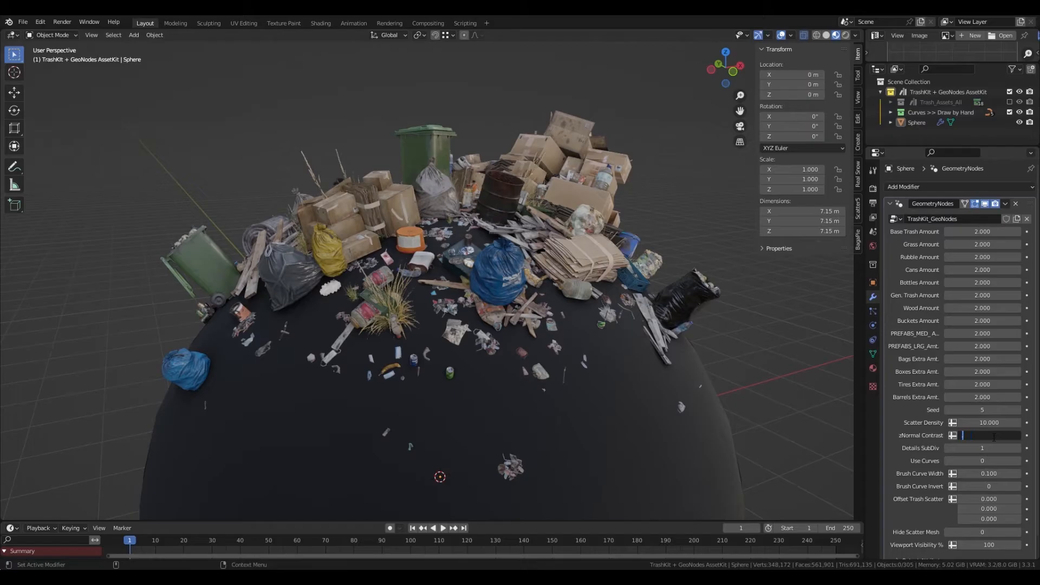
text(.6)
key(Return)
middle_drag(599, 193, 498, 298)
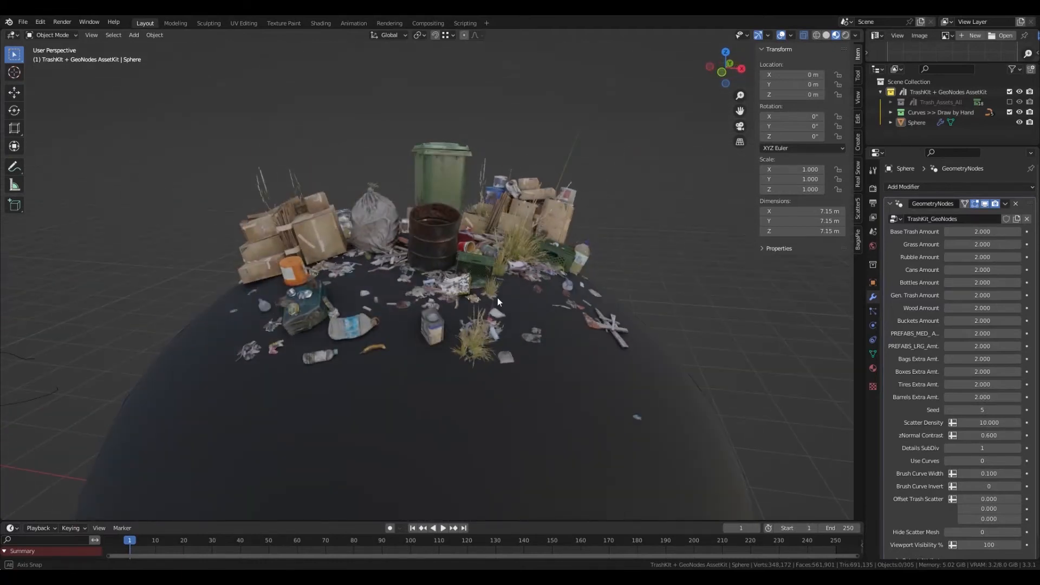
scroll(498, 298, down, 2)
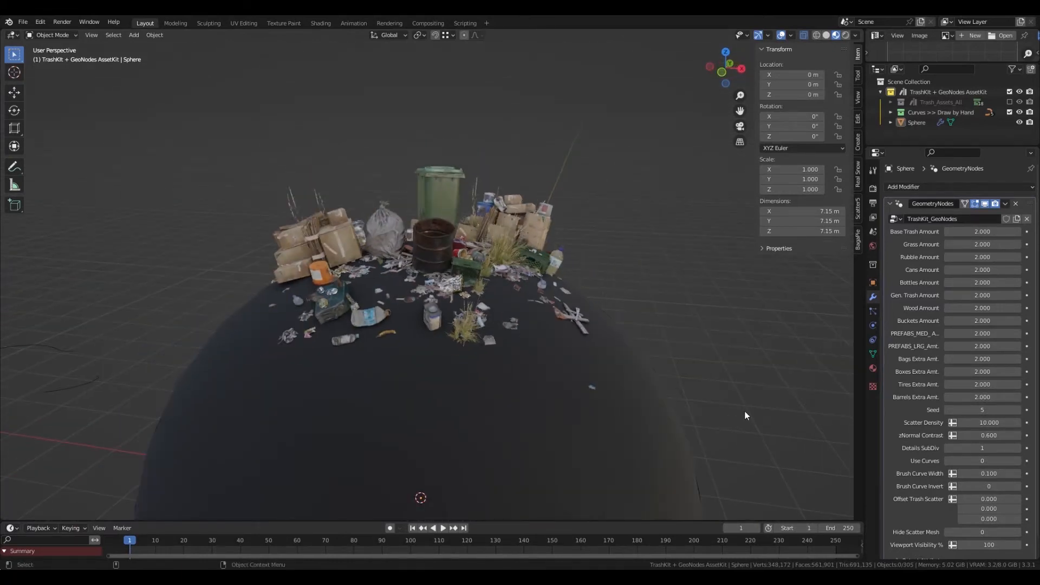
middle_drag(697, 309, 662, 342)
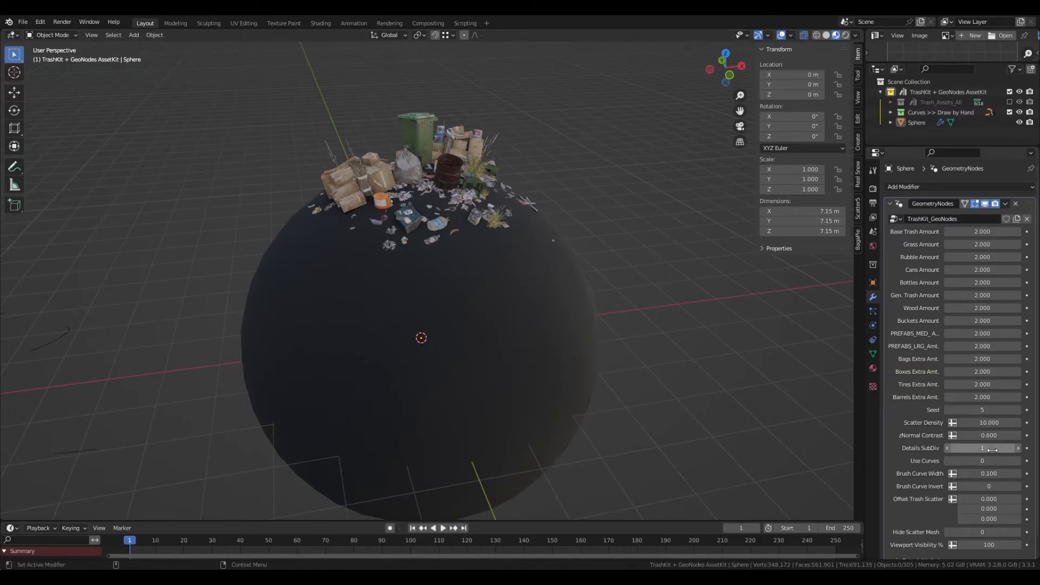
Step: Add a mesh plane and move it about 7.15 m along X, away from the sphere
shift+middle_drag(727, 386, 635, 374)
scroll(649, 372, down, 2)
key(q)
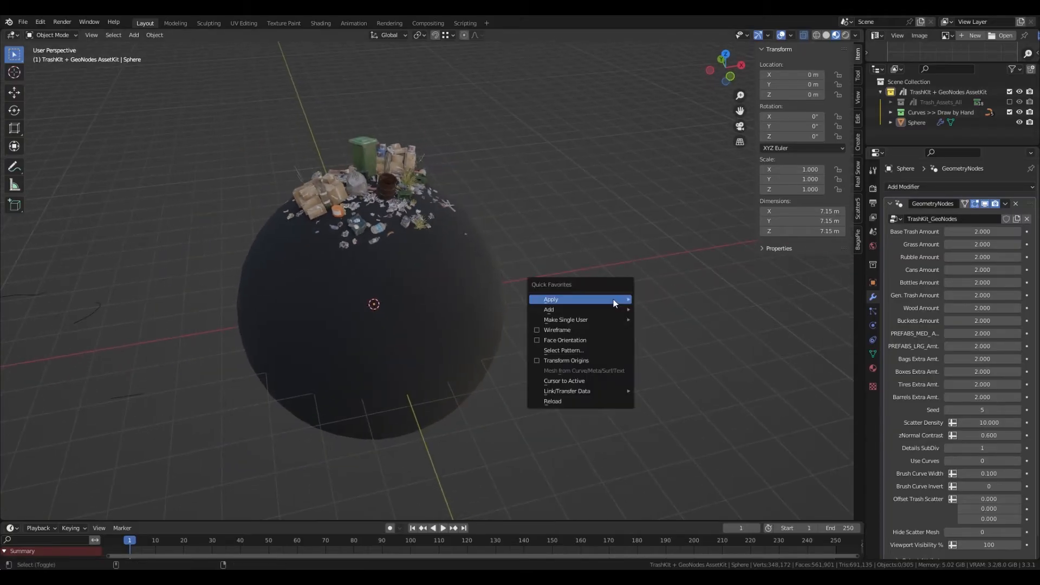
mouse_move(616, 308)
mouse_move(710, 313)
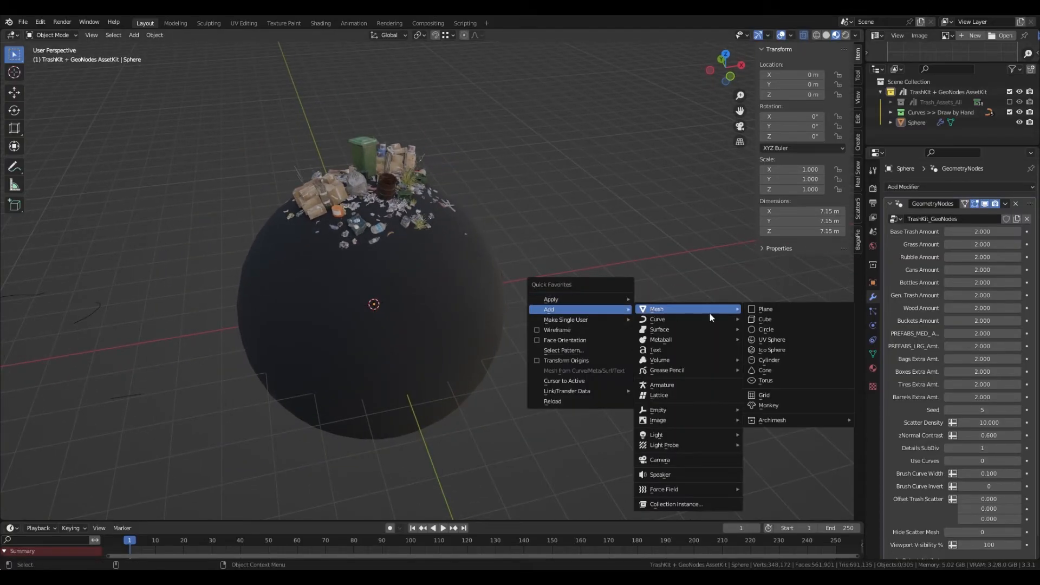
click(773, 312)
key(g)
drag(413, 298, 793, 366)
Step: Scale the plane by about 5.33 and move it about 2.74 m further along X, clear of the sphere
key(s)
shift+middle_drag(800, 329, 697, 365)
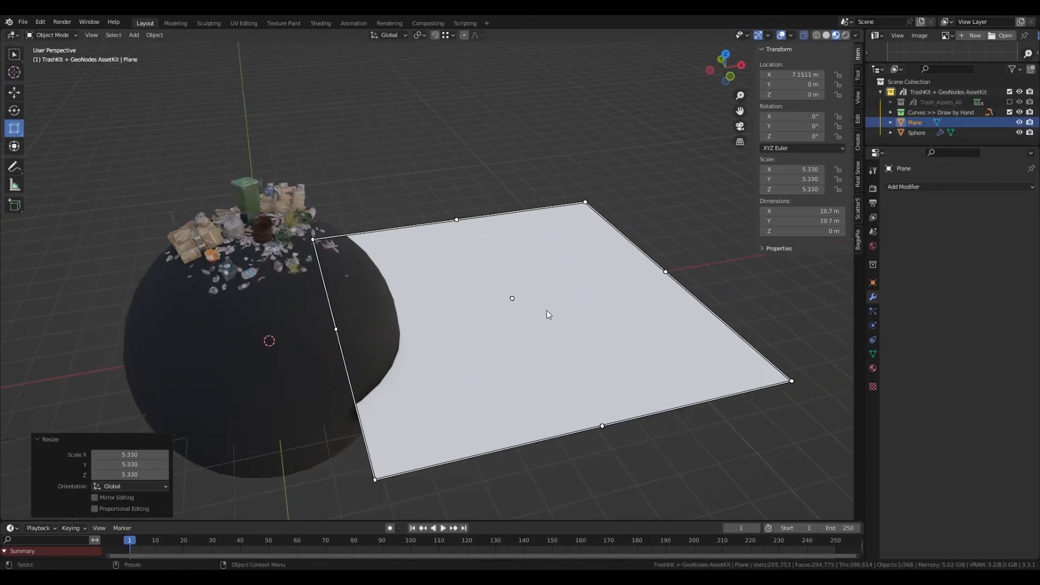
scroll(547, 310, down, 2)
key(g)
drag(528, 288, 588, 296)
shift+middle_drag(644, 311, 567, 330)
middle_drag(810, 294, 781, 292)
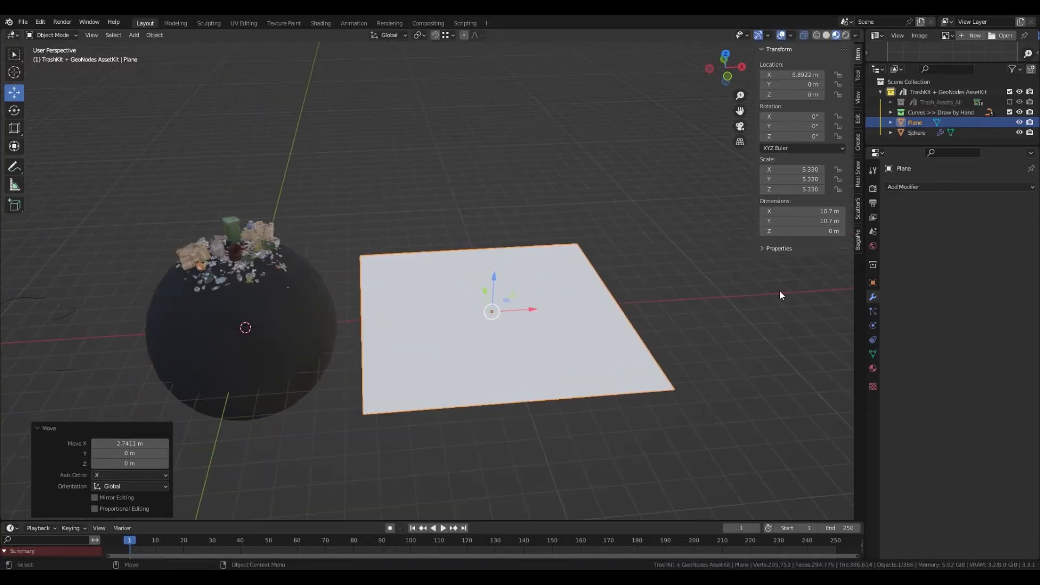
Step: Link the sphere's material to the plane and deselect both objects
shift+click(314, 330)
key(q)
mouse_move(298, 411)
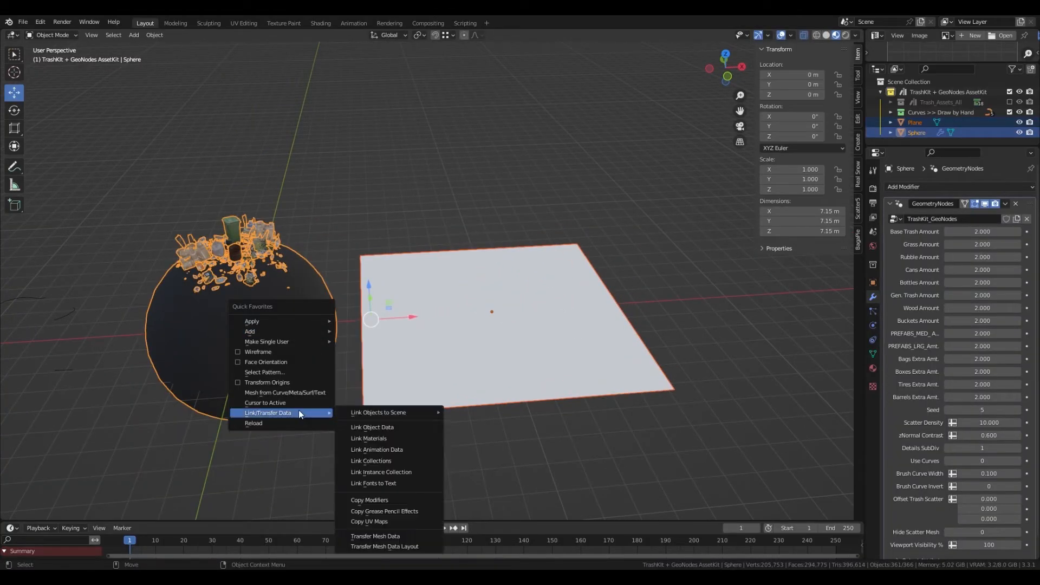
click(414, 438)
click(544, 200)
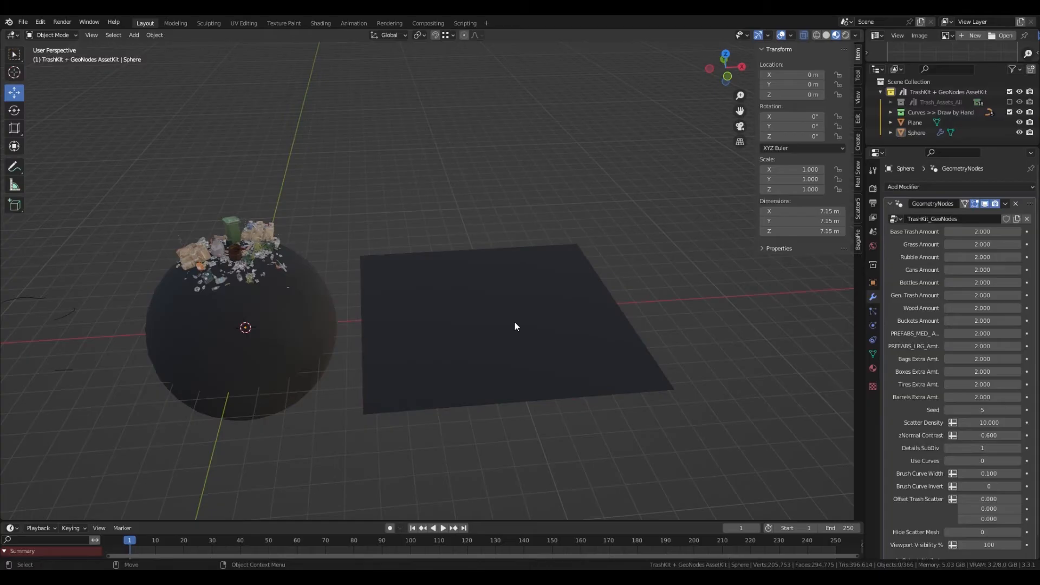
Step: Add a Geometry Nodes modifier to the plane and assign the TrashKit_GeoNodes node group to it
click(514, 322)
click(945, 188)
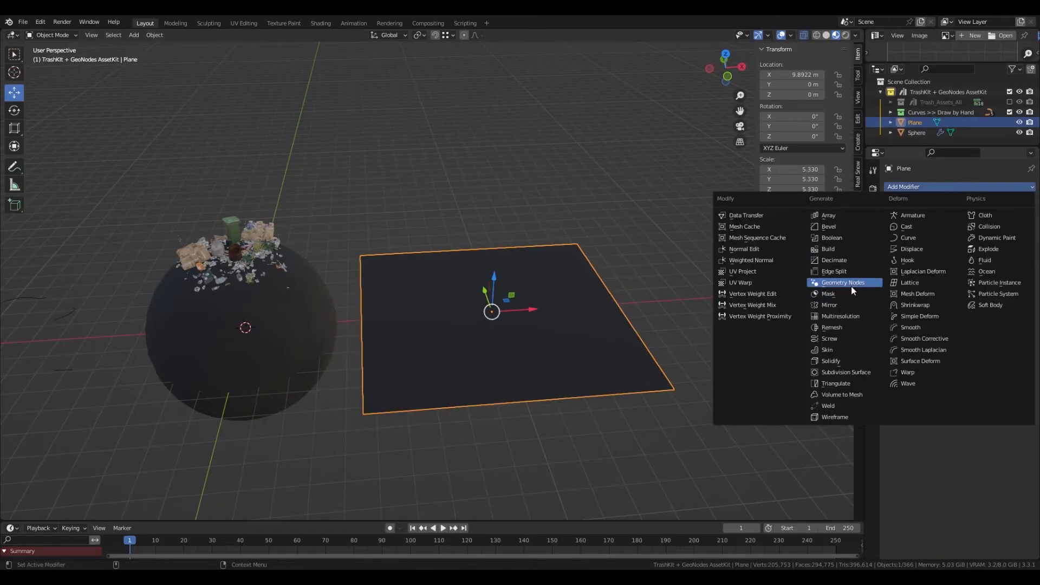
click(848, 283)
click(895, 219)
click(920, 233)
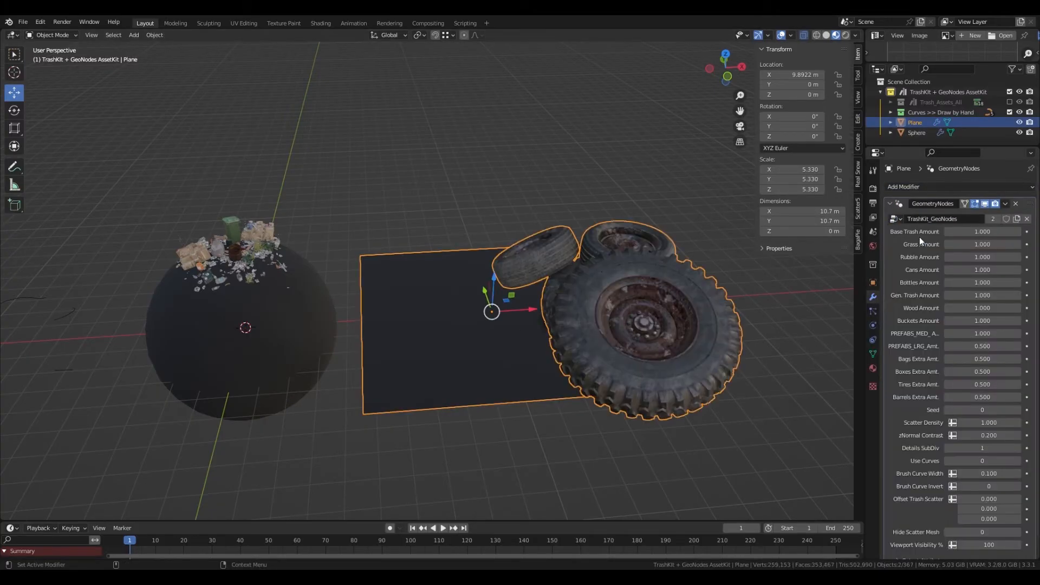
scroll(560, 321, up, 2)
middle_drag(561, 320, 605, 309)
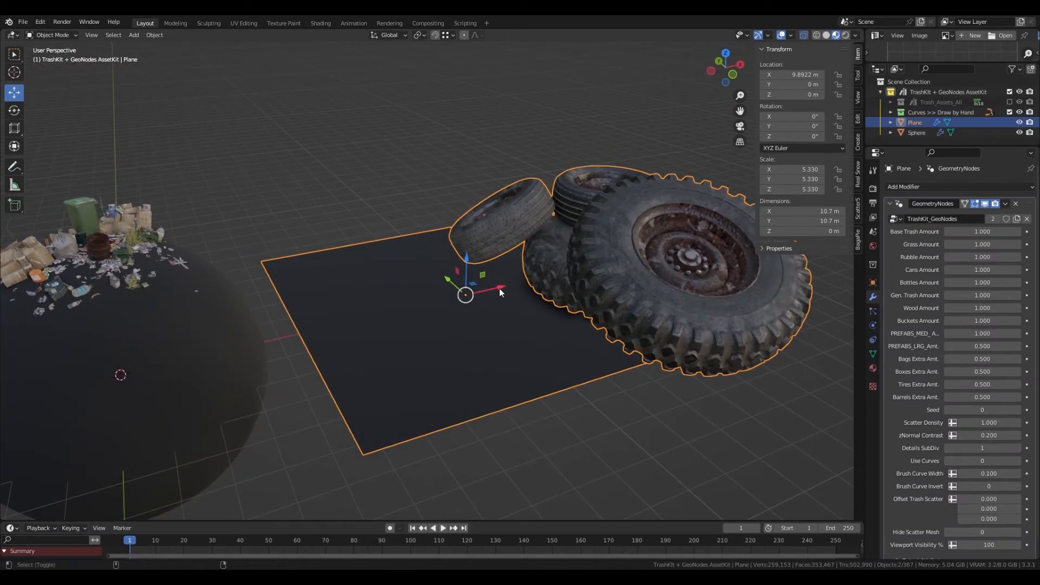
Step: Apply the rotation and scale of the plane
key(q)
mouse_move(454, 197)
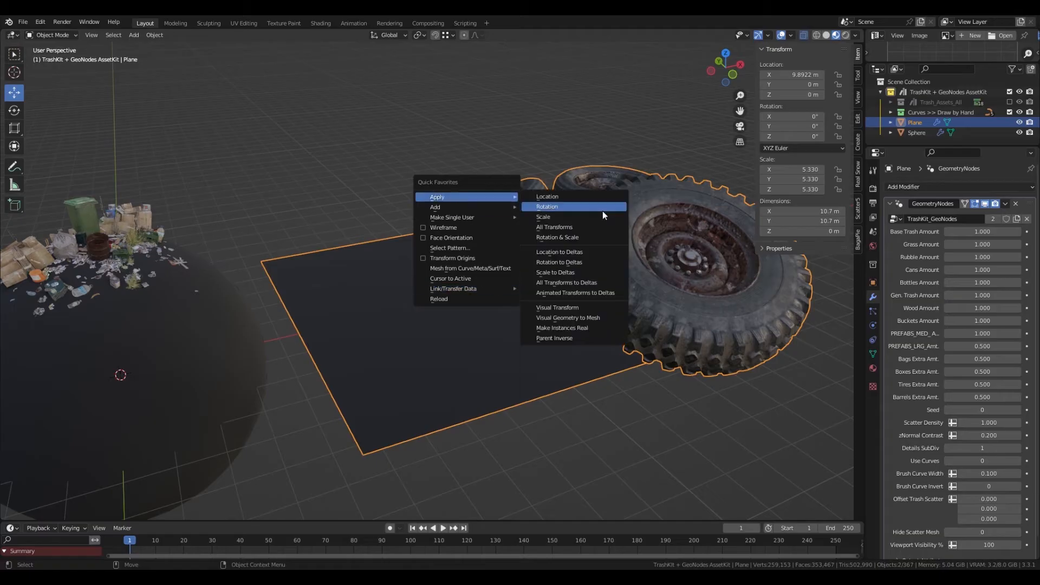
click(576, 239)
Step: Try rotating the sphere about the X axis
shift+middle_drag(271, 303, 390, 276)
click(325, 285)
key(r)
mouse_move(340, 285)
mouse_down()
mouse_move(368, 294)
mouse_move(365, 276)
mouse_move(334, 320)
mouse_move(324, 287)
mouse_up()
right_click(352, 295)
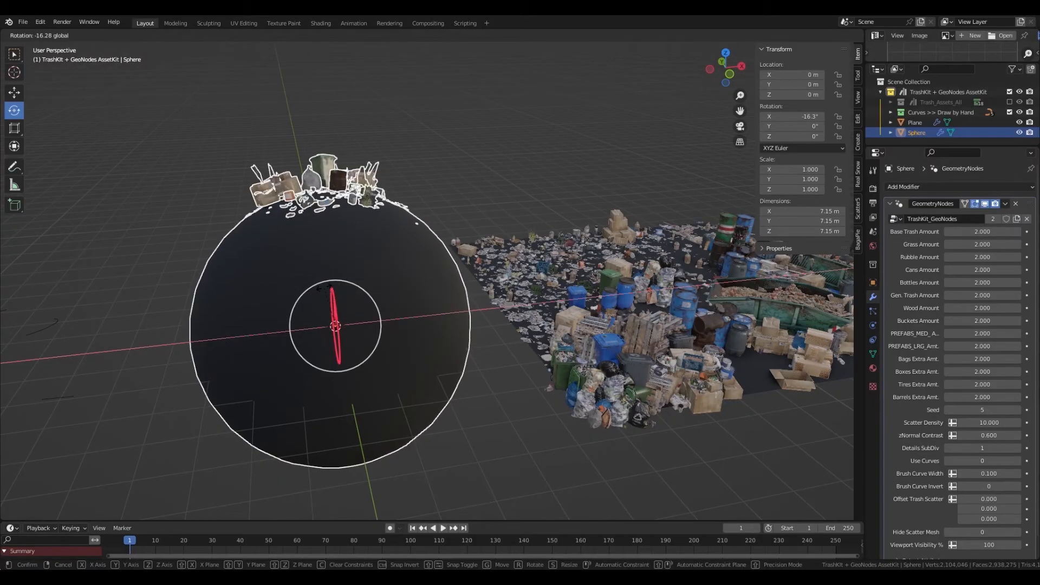
right_click(326, 287)
Step: Select the trash-covered plane and examine its scattered trash up close
click(700, 153)
shift+middle_drag(690, 262, 422, 305)
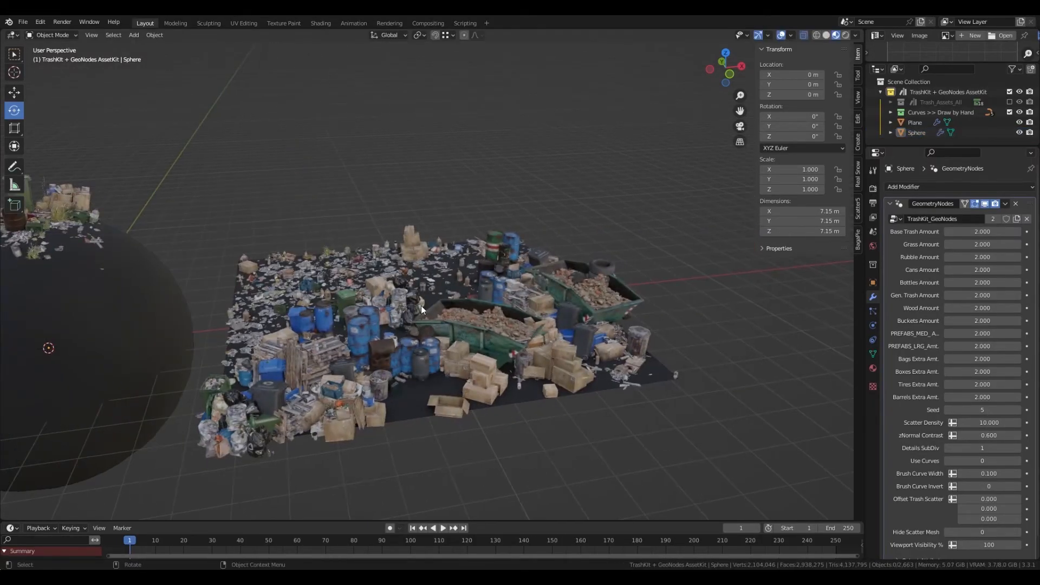
click(421, 305)
scroll(421, 306, up, 5)
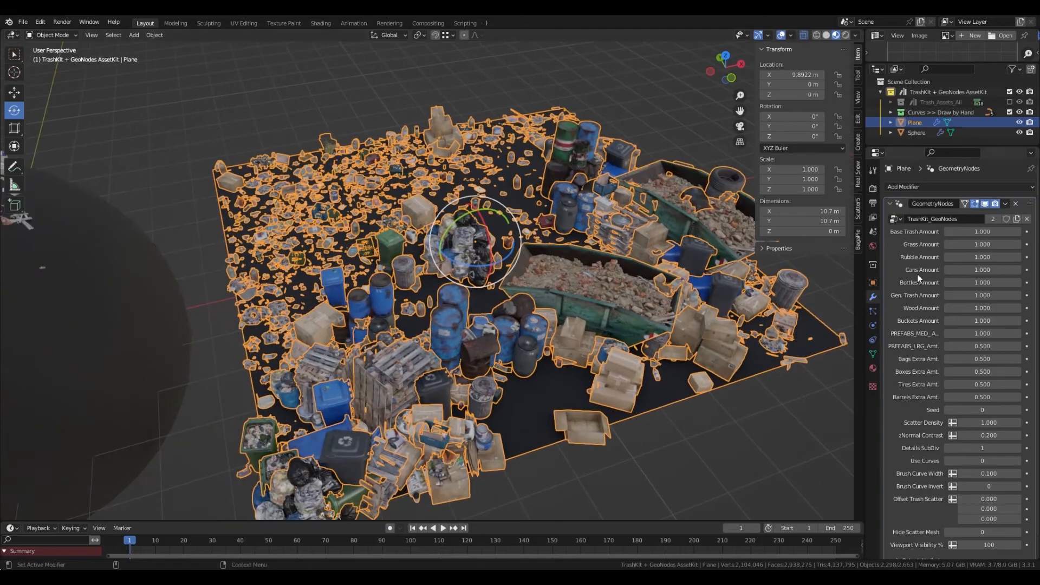
Step: Examine the plane's base mesh beneath the scattered trash in Edit Mode and return to Object Mode
scroll(535, 282, down, 1)
middle_drag(585, 298, 453, 279)
key(Tab)
middle_drag(359, 277, 493, 268)
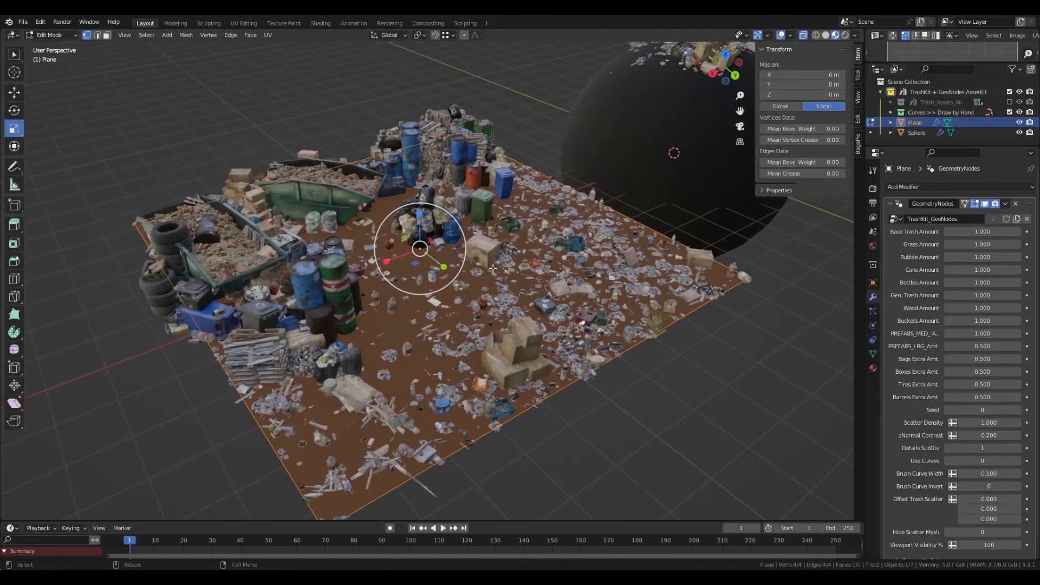
key(Tab)
middle_drag(516, 320, 553, 316)
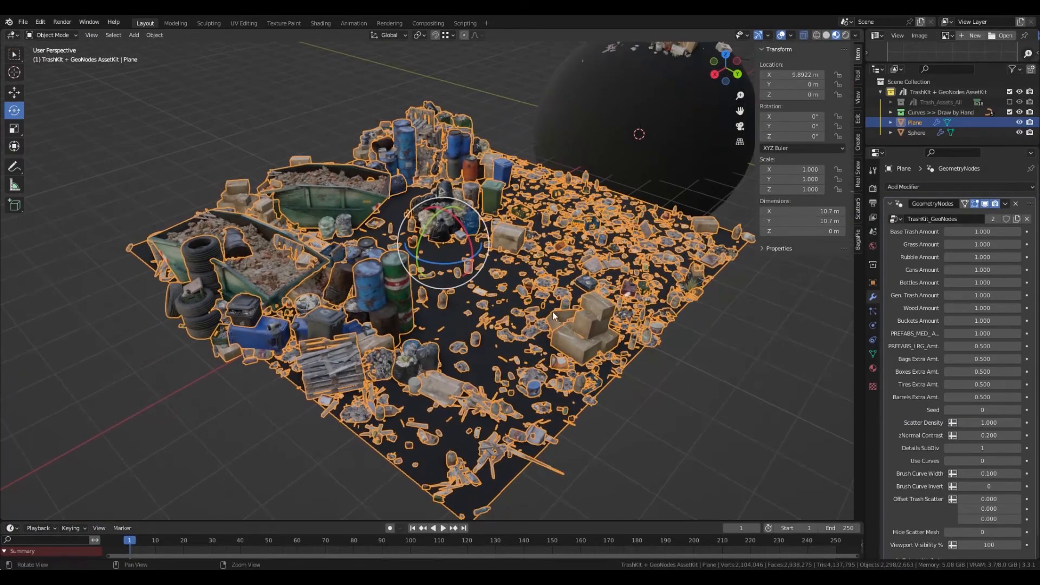
Step: Set the plane's Details SubDiv to 5 in its TrashKit_GeoNodes modifier
click(986, 447)
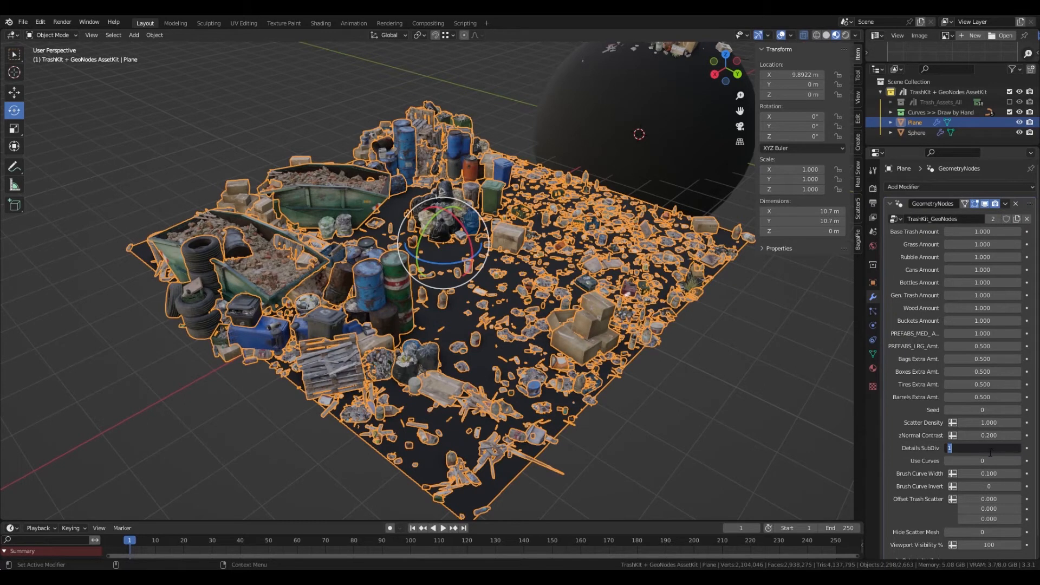
key(Return)
middle_drag(416, 278, 591, 331)
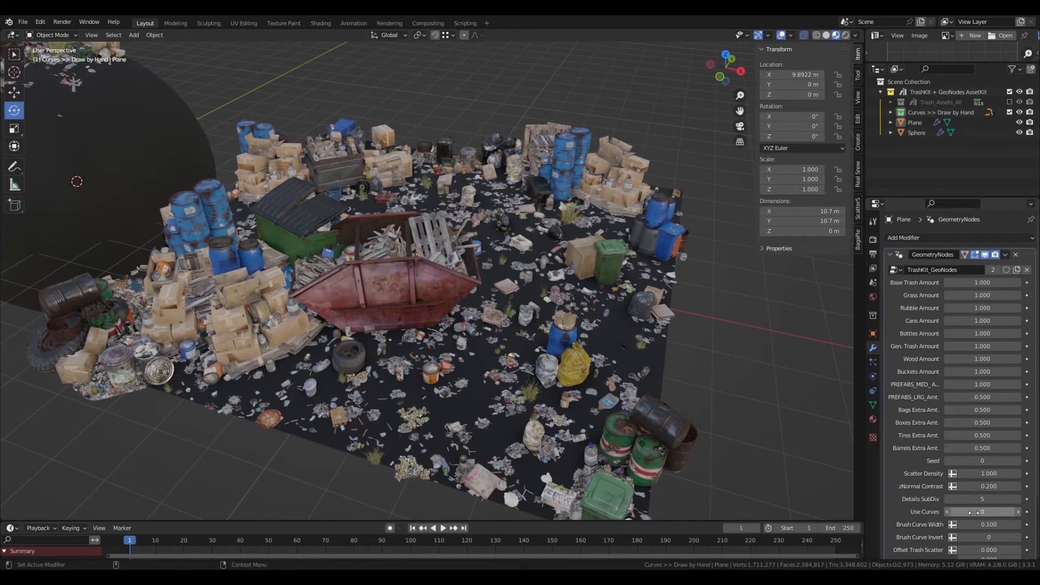
Step: Expand the Curves >> Draw by Hand collection and set Use Curves to 1 in the plane's modifier
scroll(974, 513, down, 3)
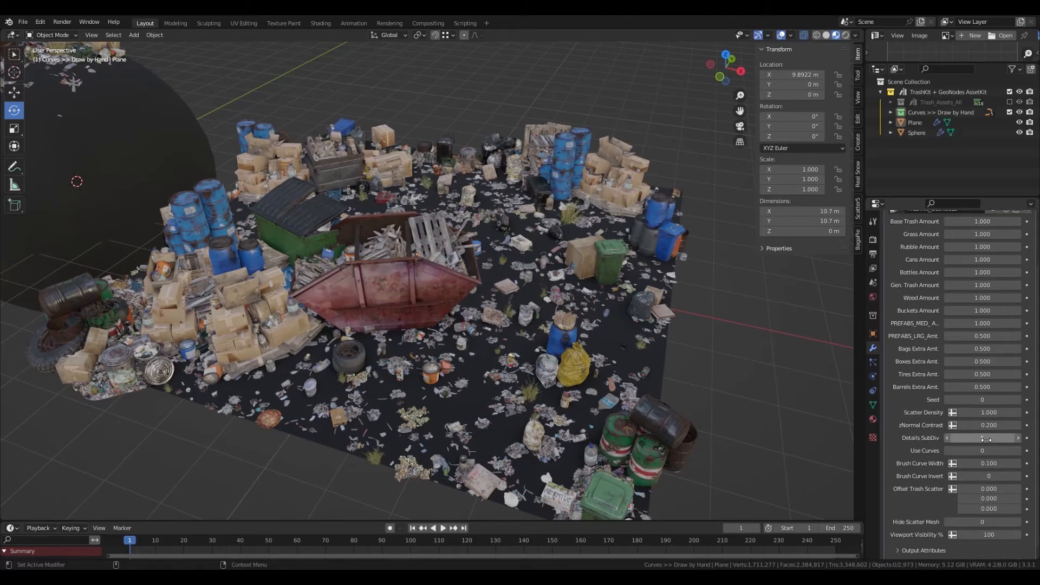
scroll(981, 398, up, 3)
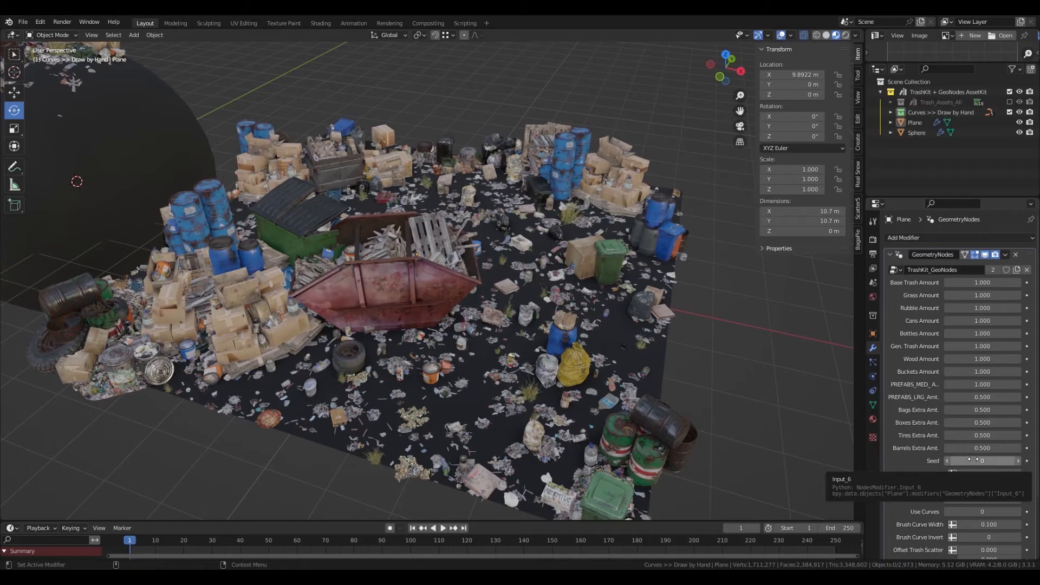
click(891, 112)
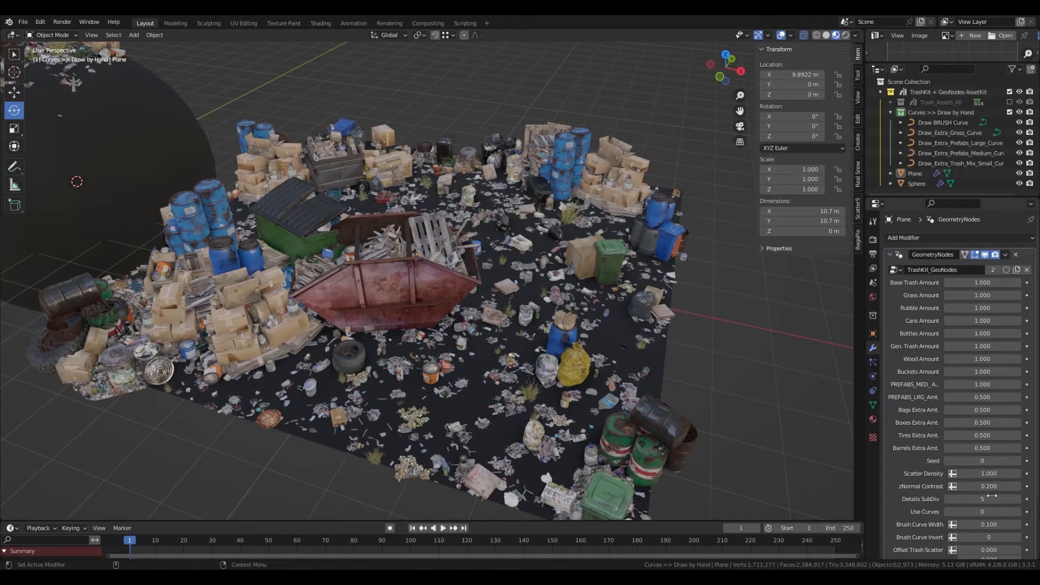
click(994, 513)
key(Return)
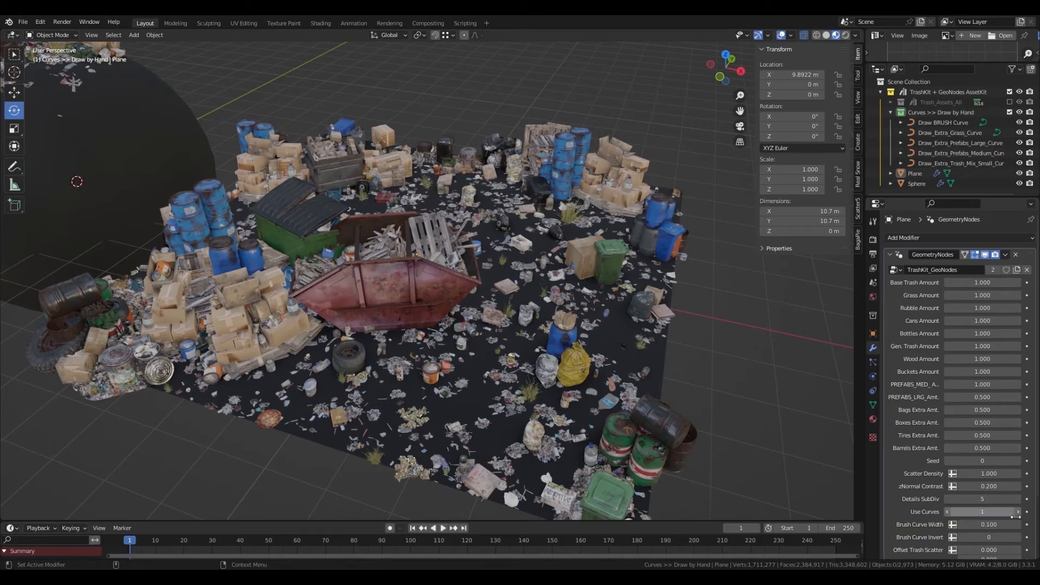
Step: Open Draw BRUSH Curve in Edit Mode and show the tool settings in the viewport
scroll(990, 488, down, 1)
click(961, 121)
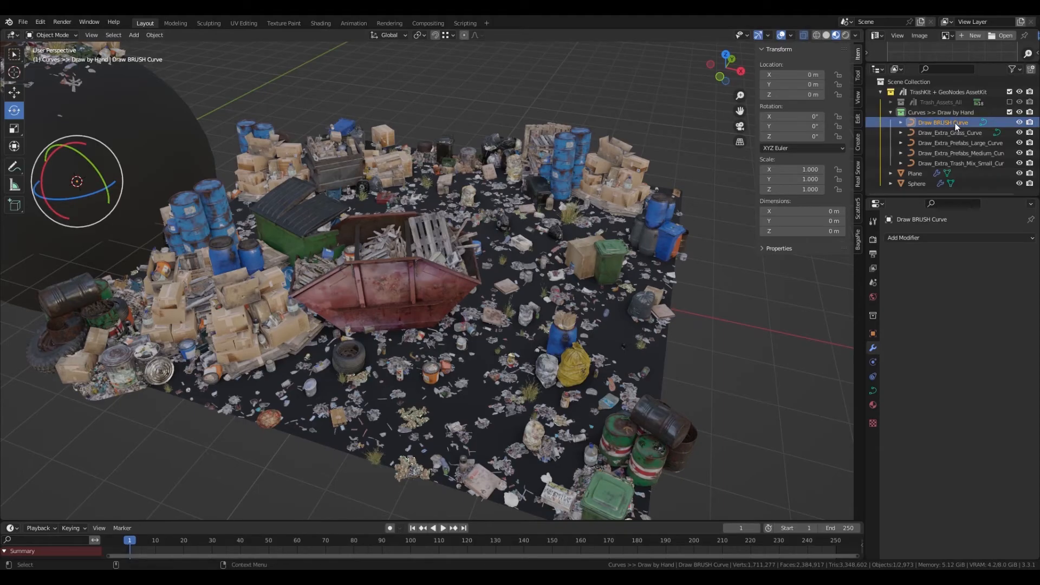
key(Tab)
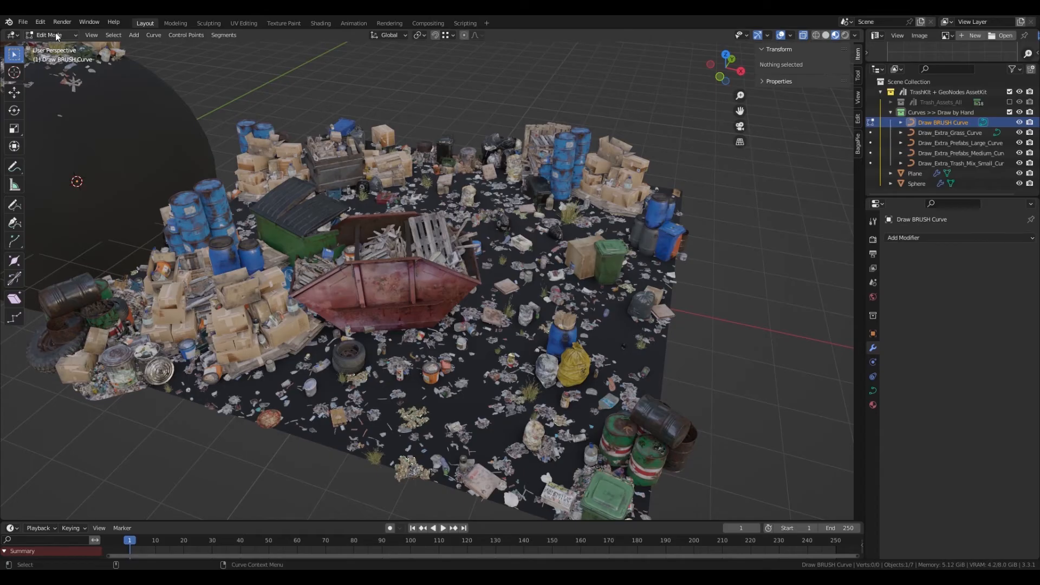
click(106, 35)
mouse_move(93, 37)
click(142, 67)
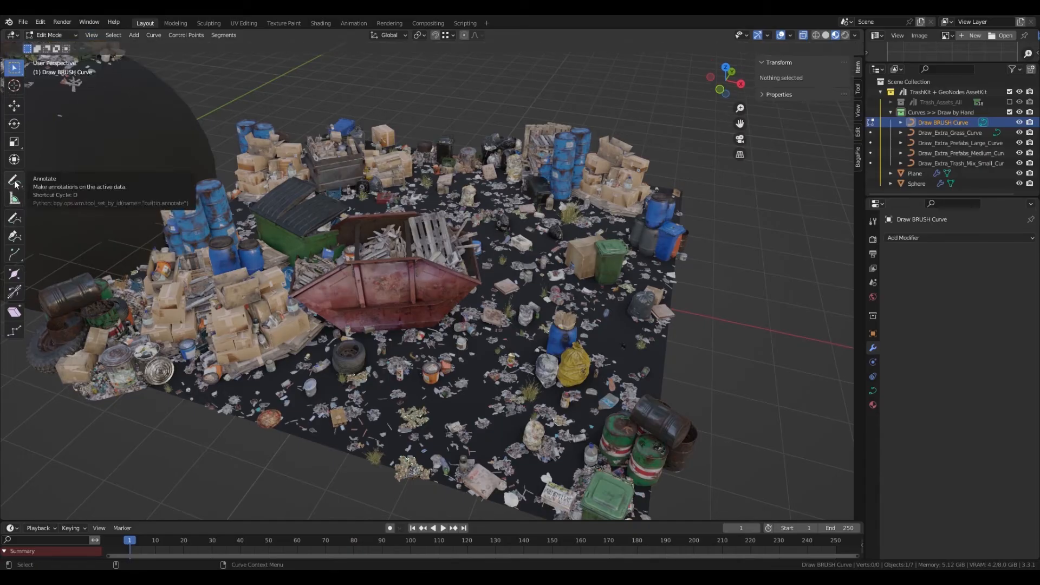
Step: Activate the Draw tool with the Poly curve type and Surface depth, and display its full active tool settings
click(19, 220)
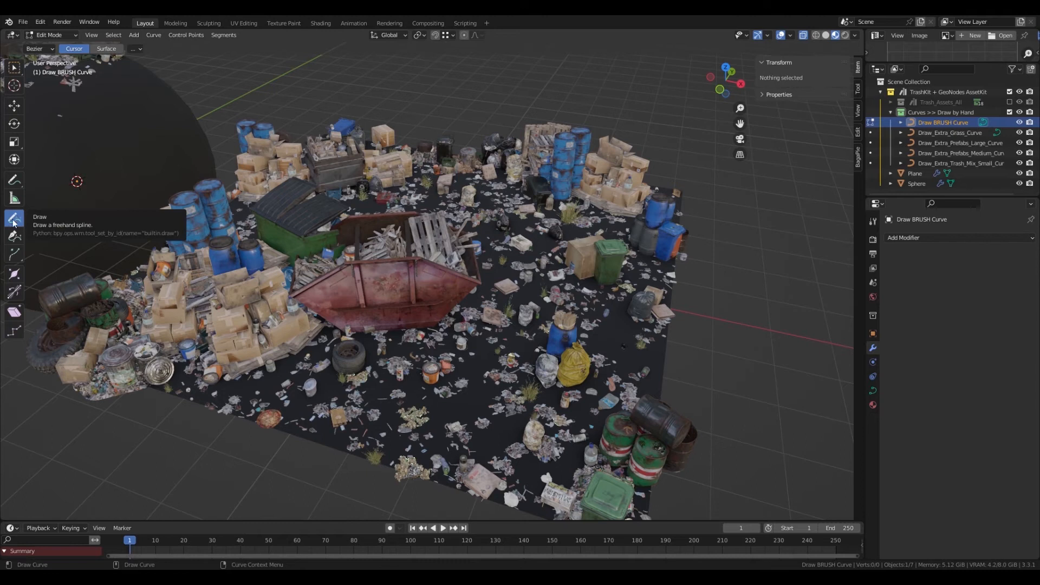
click(107, 49)
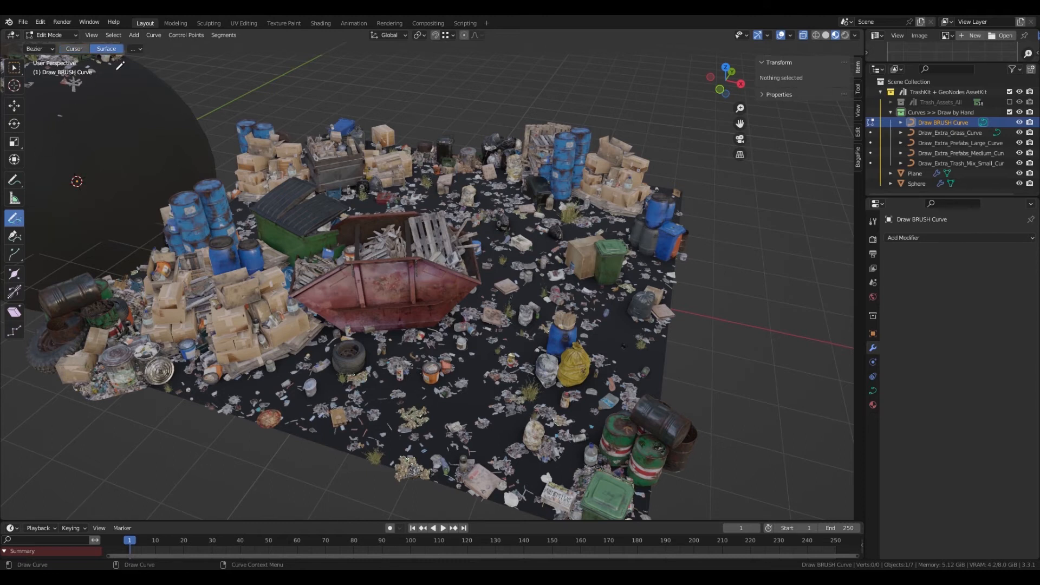
click(47, 50)
click(41, 64)
click(859, 90)
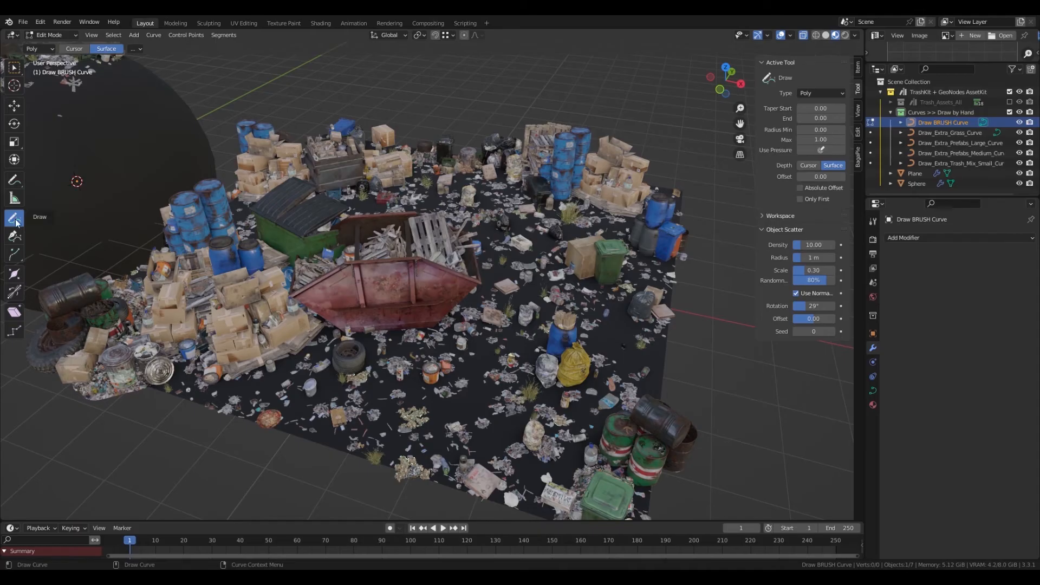
Step: Draw several short freehand strokes of Draw BRUSH Curve on the plane to define where trash scatters, and leave Edit Mode
drag(531, 299, 543, 373)
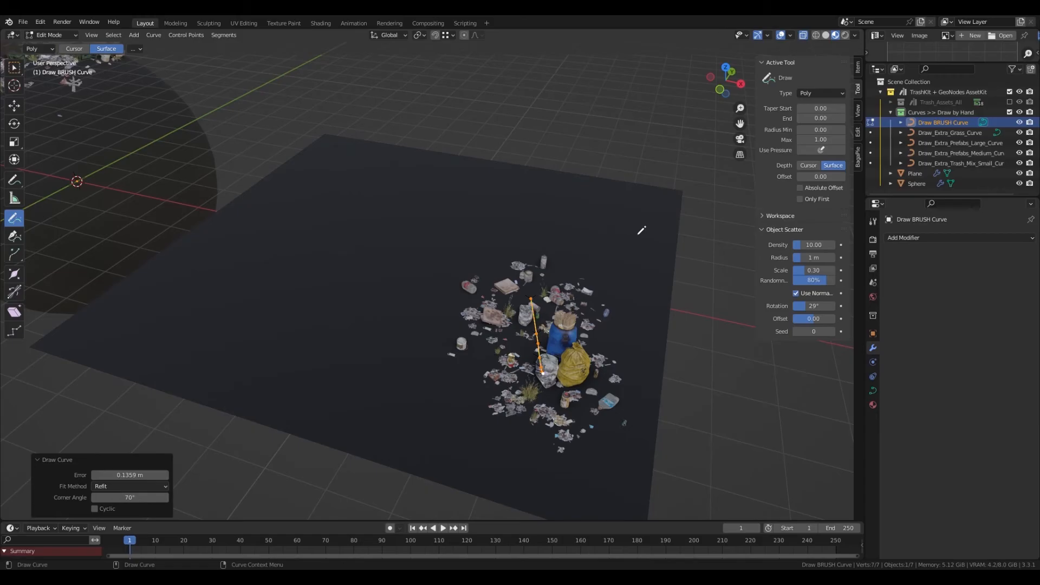
drag(605, 215, 598, 212)
drag(543, 182, 497, 199)
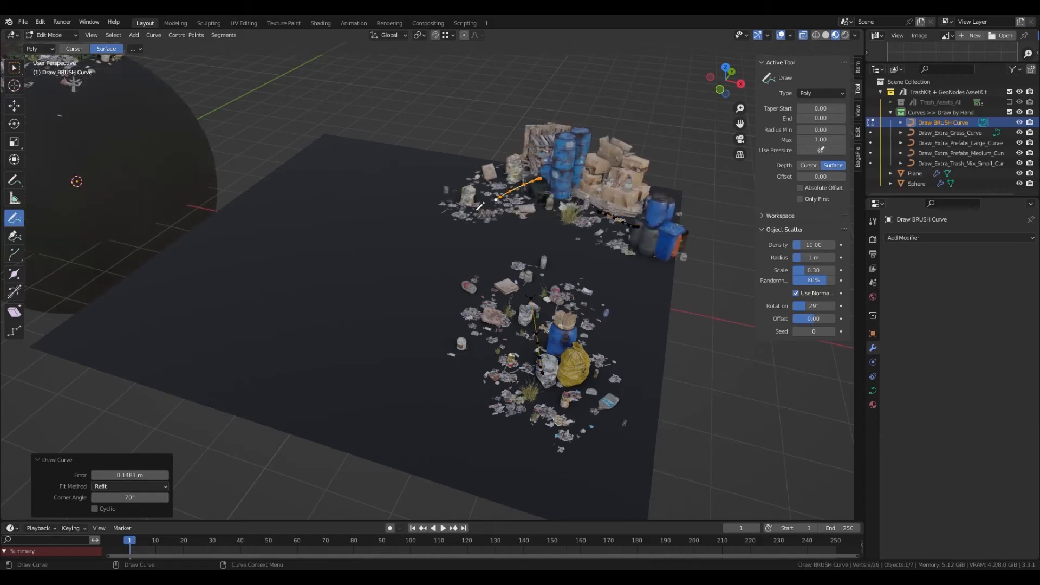
drag(443, 169, 422, 208)
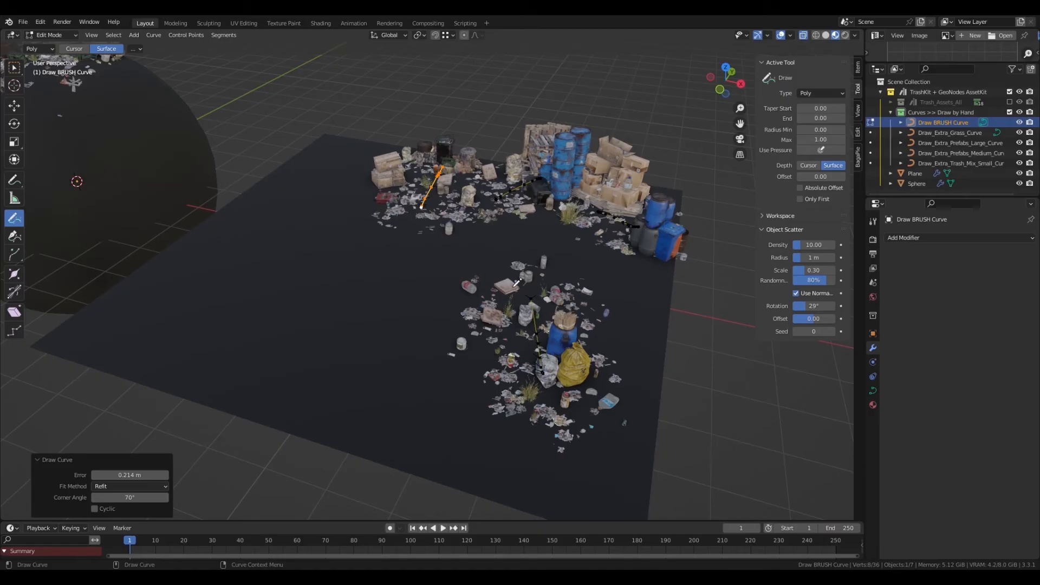
key(Tab)
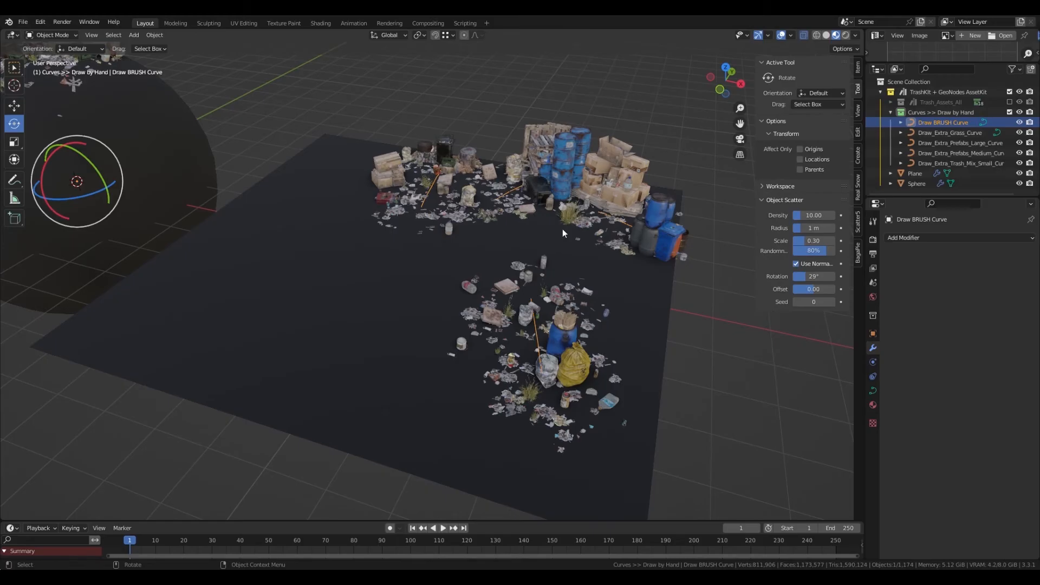
Step: Set the plane's Brush Curve Width to 0.206
click(639, 249)
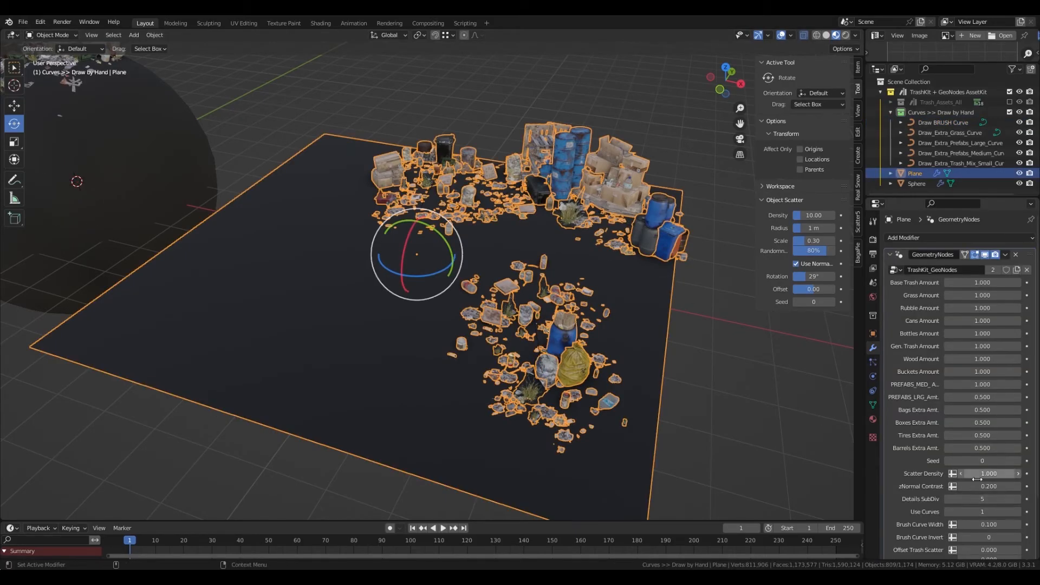
scroll(981, 512, down, 1)
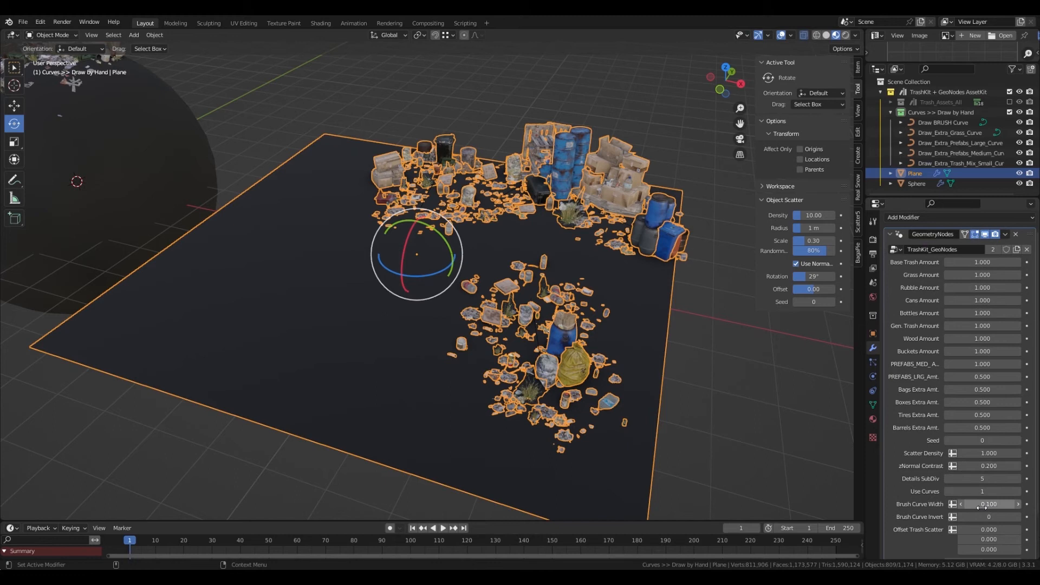
mouse_move(1000, 505)
mouse_down()
mouse_move(1030, 505)
mouse_move(973, 505)
mouse_up()
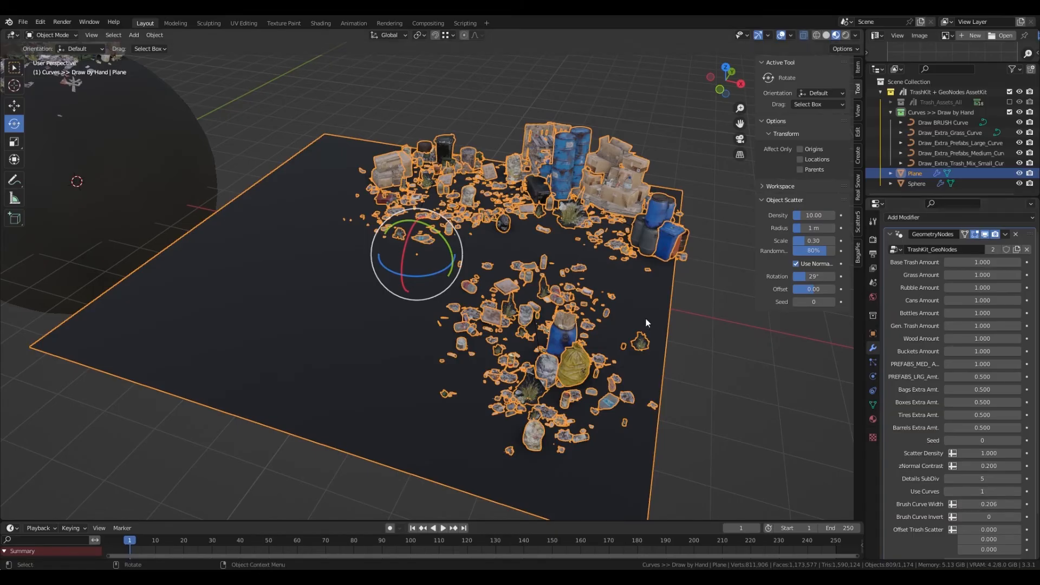
Step: Draw freehand strokes of Draw_Extra_Grass_Curve on the empty ground in front of the scattered trash to add grass
click(963, 132)
middle_drag(612, 271, 655, 277)
key(Tab)
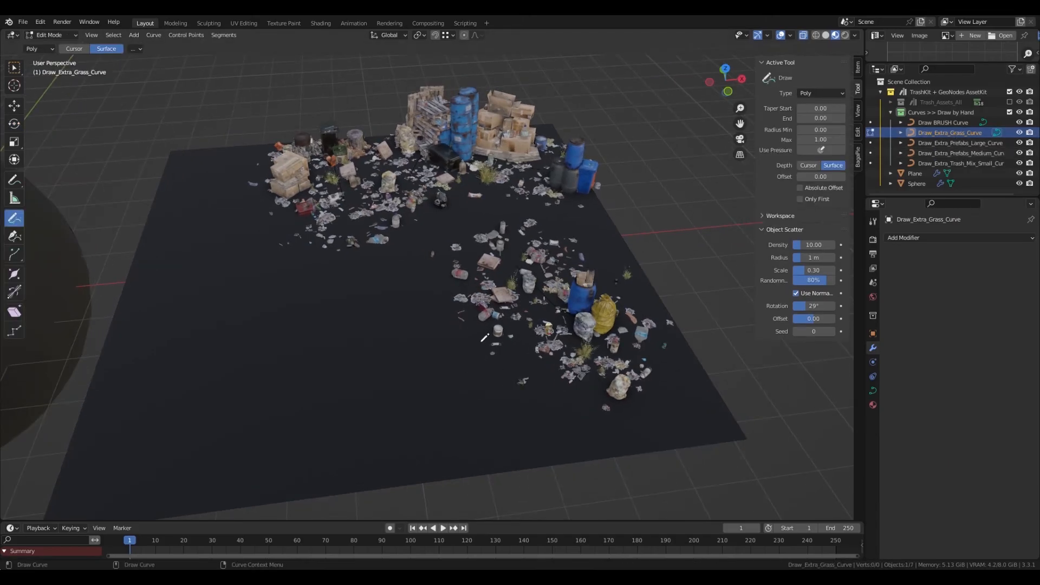
mouse_move(499, 398)
mouse_down()
mouse_move(556, 431)
mouse_move(570, 414)
mouse_up()
drag(428, 360, 486, 414)
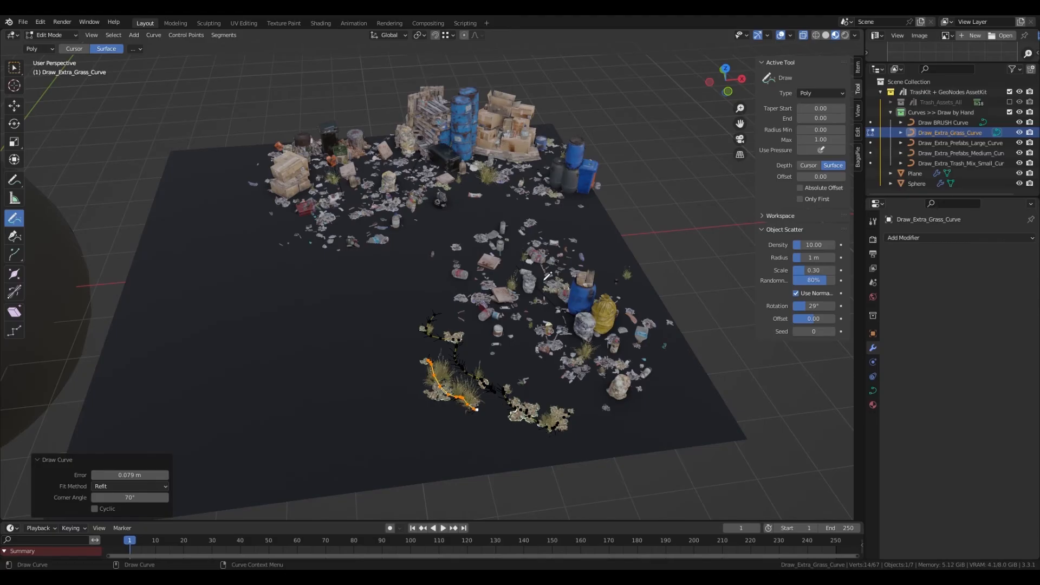
Step: Draw two short strokes of Draw_Extra_Prefabs_Large_Curve near the plane's far edge to place large dumpster prefabs
click(954, 142)
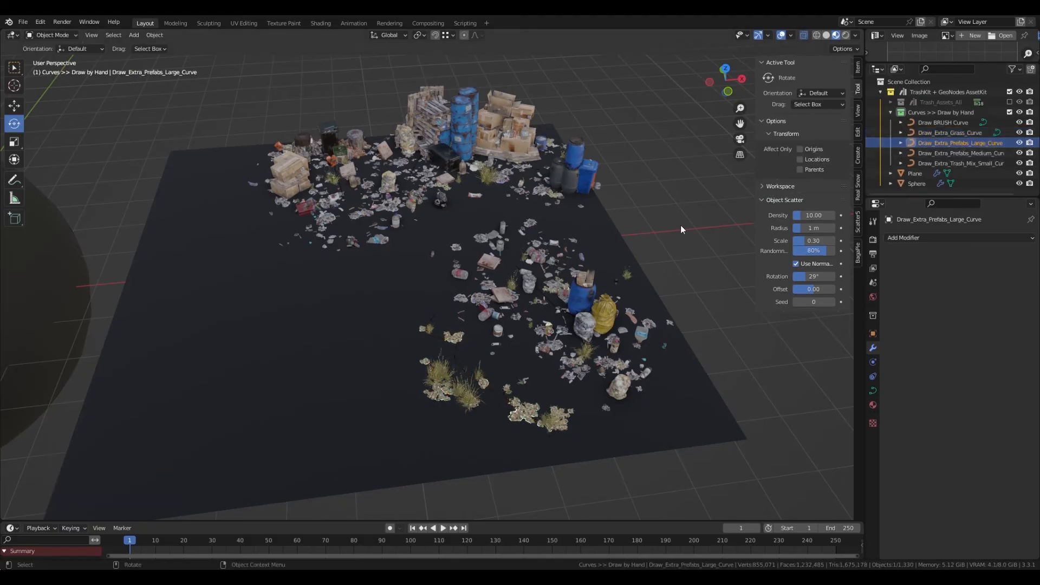
drag(218, 198, 218, 197)
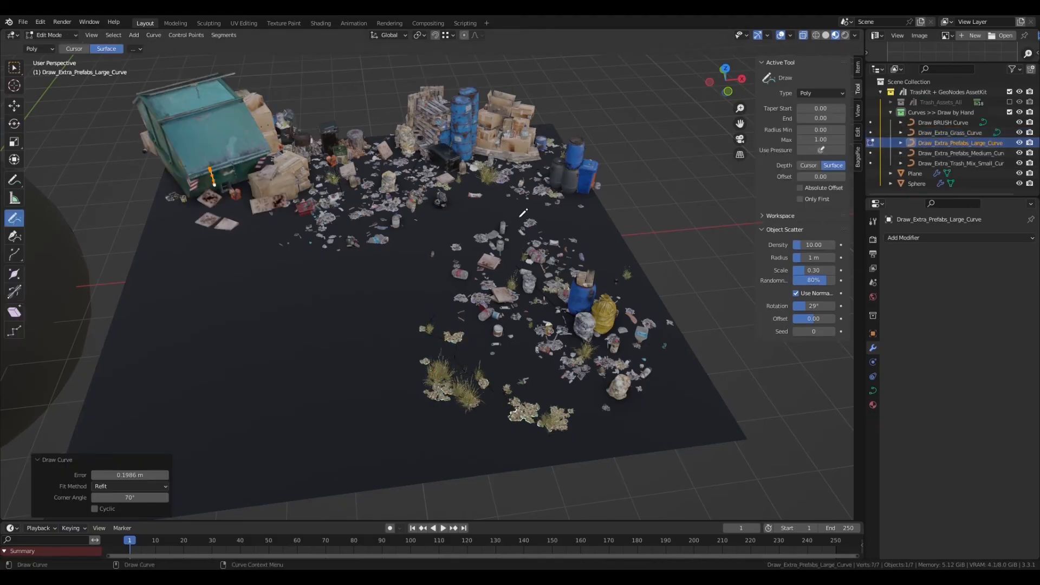
drag(477, 207, 499, 211)
key(Tab)
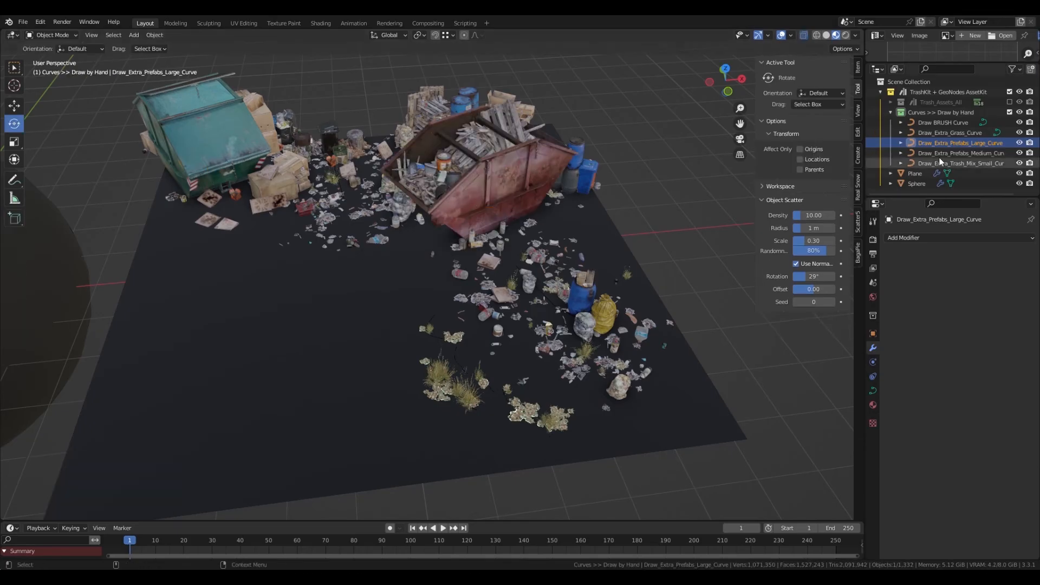
Step: Draw several strokes of Draw_Extra_Prefabs_Medium_Curve around and in front of the dumpsters to add barrels, bins and box piles
click(962, 154)
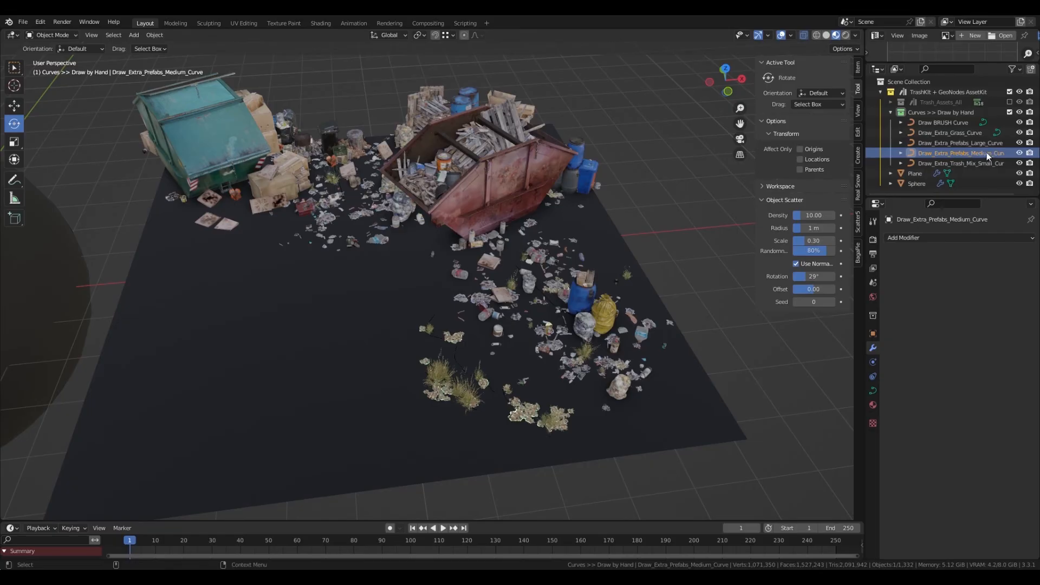
key(Tab)
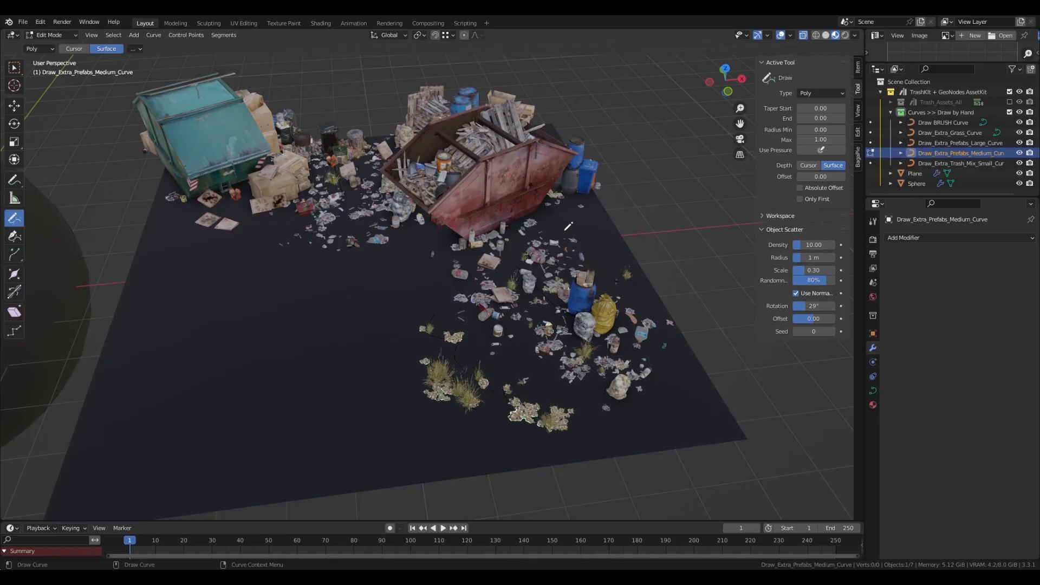
drag(565, 222, 599, 255)
drag(435, 263, 420, 333)
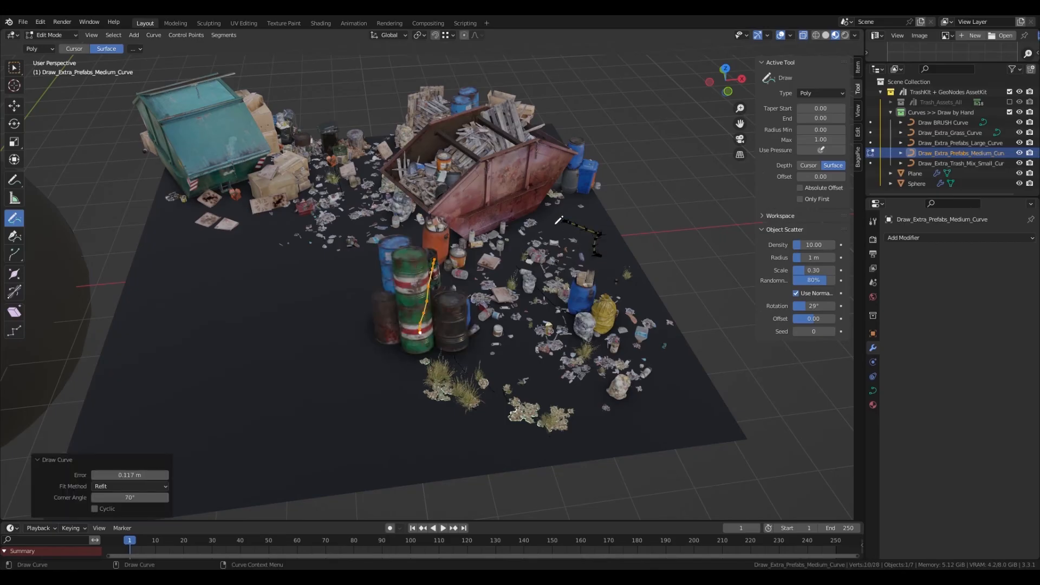
drag(554, 216, 582, 234)
drag(358, 254, 308, 281)
drag(267, 234, 196, 279)
drag(251, 307, 249, 306)
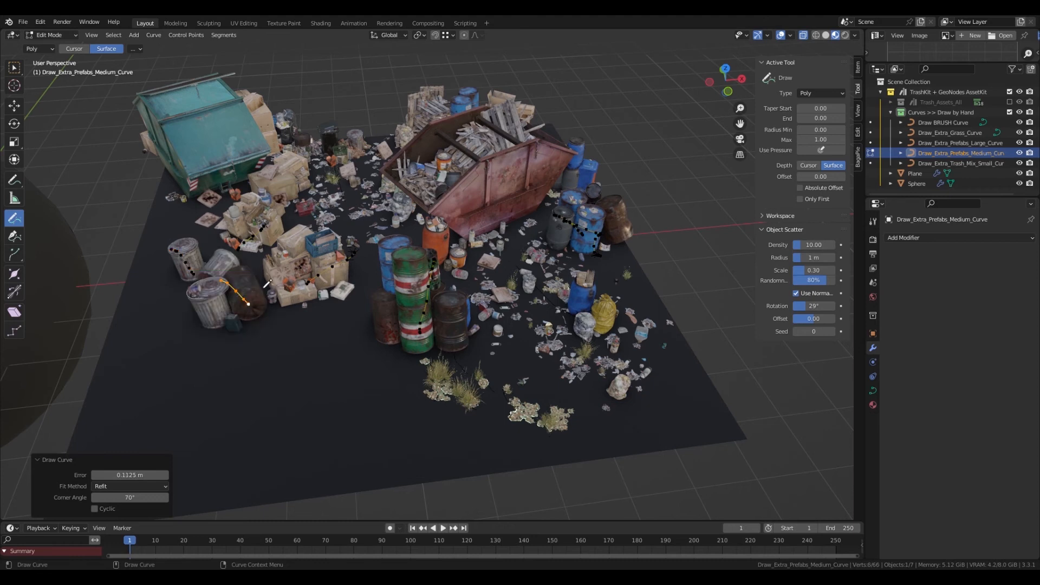
key(Tab)
Step: Draw short strokes of Draw_Extra_Trash_Mix_Small_Curve in front of the barrels and beside the grass to add small trash piles
click(960, 163)
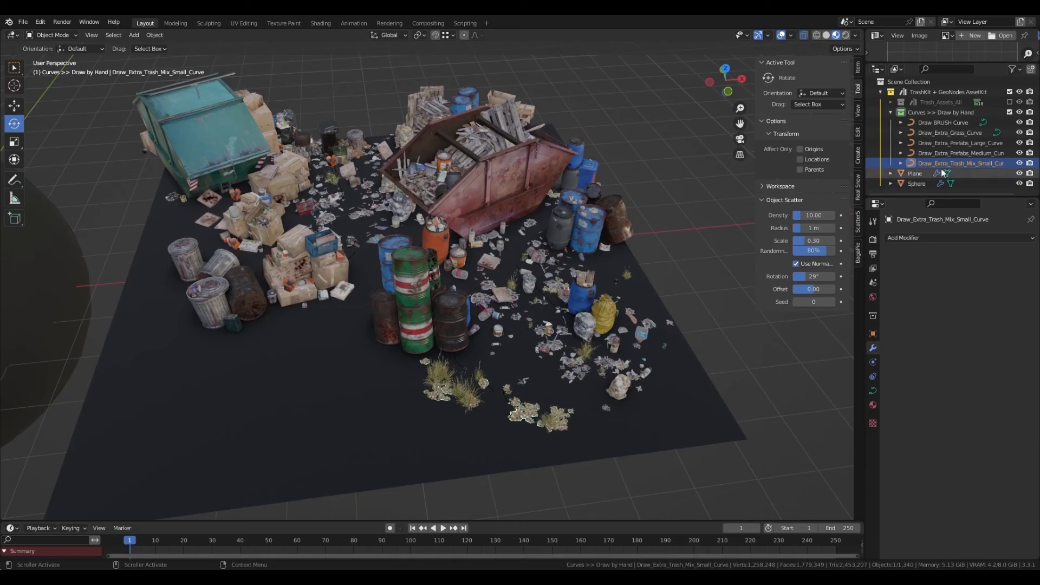
key(Tab)
alt+middle_drag(332, 423, 445, 346)
scroll(449, 343, up, 3)
drag(496, 296, 505, 299)
drag(524, 282, 540, 328)
drag(478, 282, 511, 336)
drag(550, 297, 573, 352)
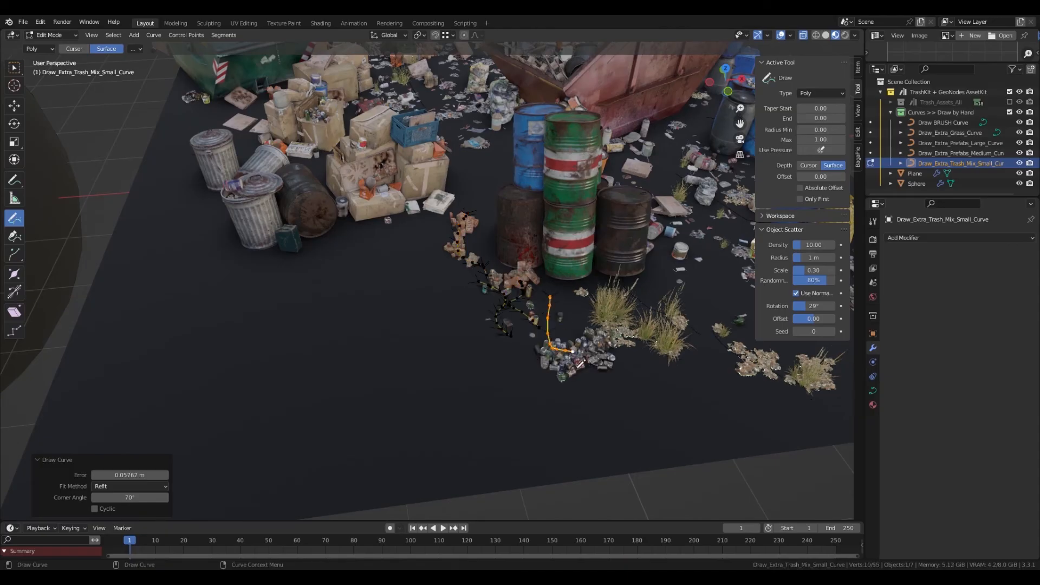
drag(629, 372, 704, 382)
Step: Add more small-trash strokes around the grass clumps and toward the plane's near edge
scroll(580, 376, up, 3)
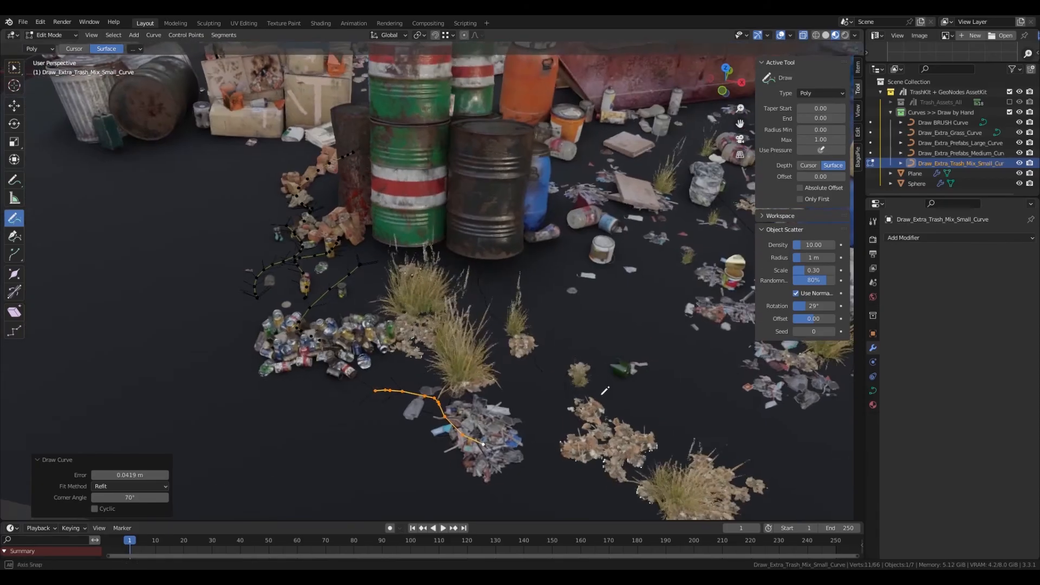
mouse_move(510, 276)
mouse_down()
mouse_move(555, 340)
mouse_move(603, 340)
mouse_up()
drag(517, 389, 542, 429)
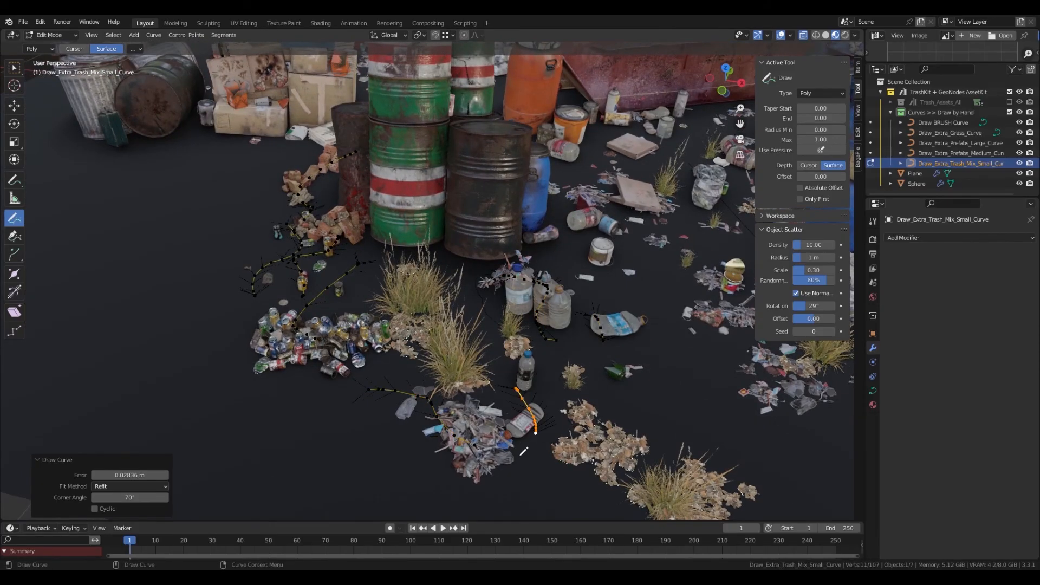
alt+middle_drag(391, 477, 467, 332)
drag(451, 287, 444, 298)
mouse_move(538, 338)
mouse_down()
mouse_move(627, 345)
mouse_move(727, 402)
mouse_move(535, 297)
mouse_up()
alt+middle_drag(535, 297, 537, 354)
scroll(526, 330, down, 3)
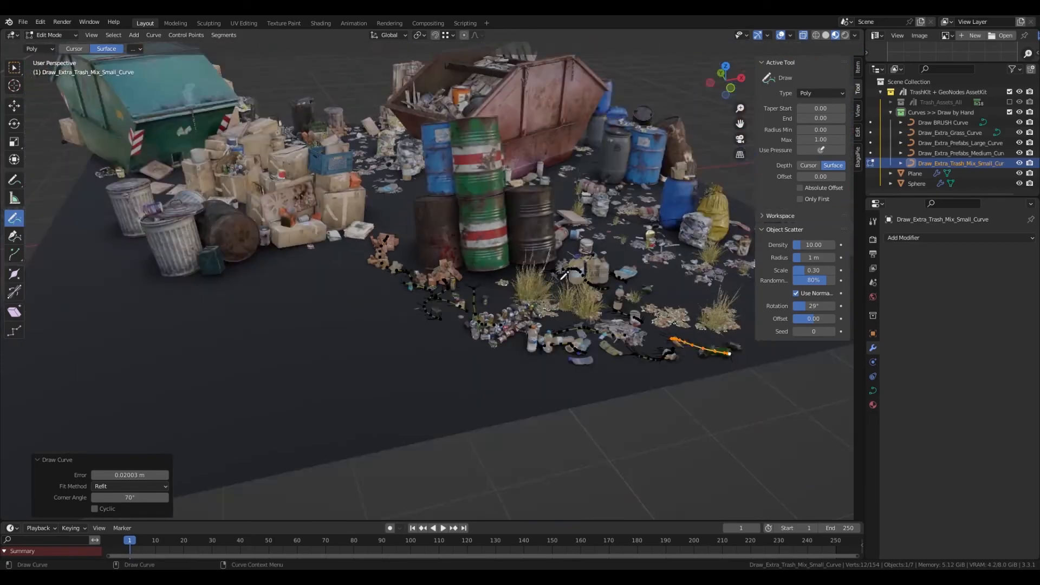
Step: Draw several roughly vertical strokes of Draw_Extra_Trash_Mix_Small_Curve on the sphere's surface below its trash-covered top
alt+drag(526, 330, 511, 353)
alt+middle_drag(336, 244, 455, 293)
alt+drag(455, 293, 438, 294)
middle_drag(437, 294, 785, 355)
shift+middle_drag(786, 355, 608, 370)
middle_drag(671, 348, 297, 286)
drag(258, 277, 279, 318)
drag(293, 233, 355, 326)
shift+middle_drag(355, 325, 431, 298)
drag(338, 215, 360, 308)
drag(297, 226, 288, 301)
drag(237, 239, 250, 336)
Step: Add three more short downward Draw_Extra_Trash_Mix_Small_Curve strokes farther around the sphere's bare side
middle_drag(250, 336, 371, 235)
drag(354, 216, 382, 283)
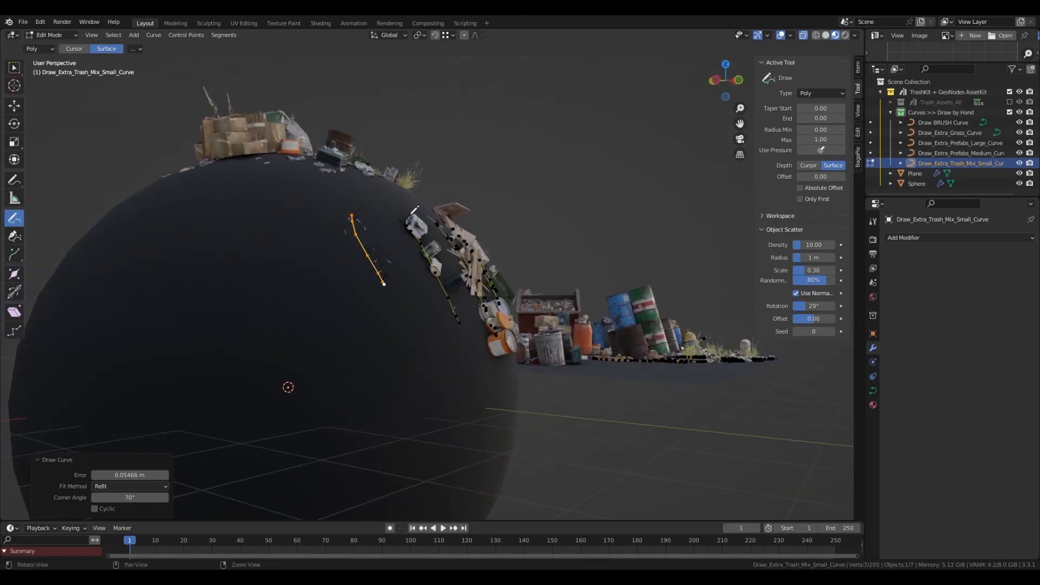
middle_drag(383, 283, 336, 330)
drag(311, 227, 319, 312)
drag(268, 227, 256, 319)
Step: In Object Mode, set the first Offset Trash Scatter value of the plane's GeometryNodes modifier to 3.960
middle_drag(455, 287, 374, 325)
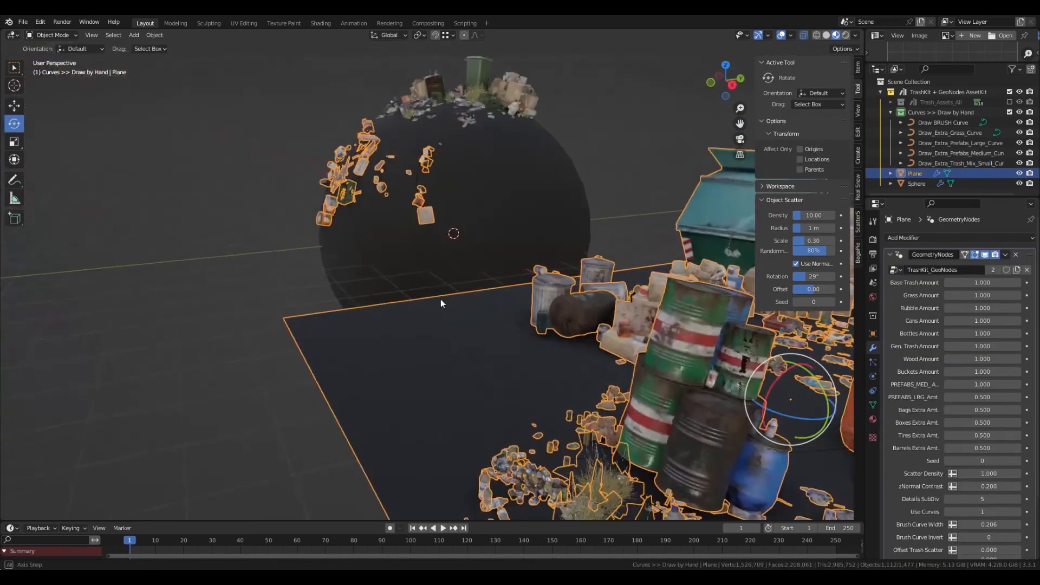
middle_drag(440, 299, 531, 276)
scroll(987, 475, down, 3)
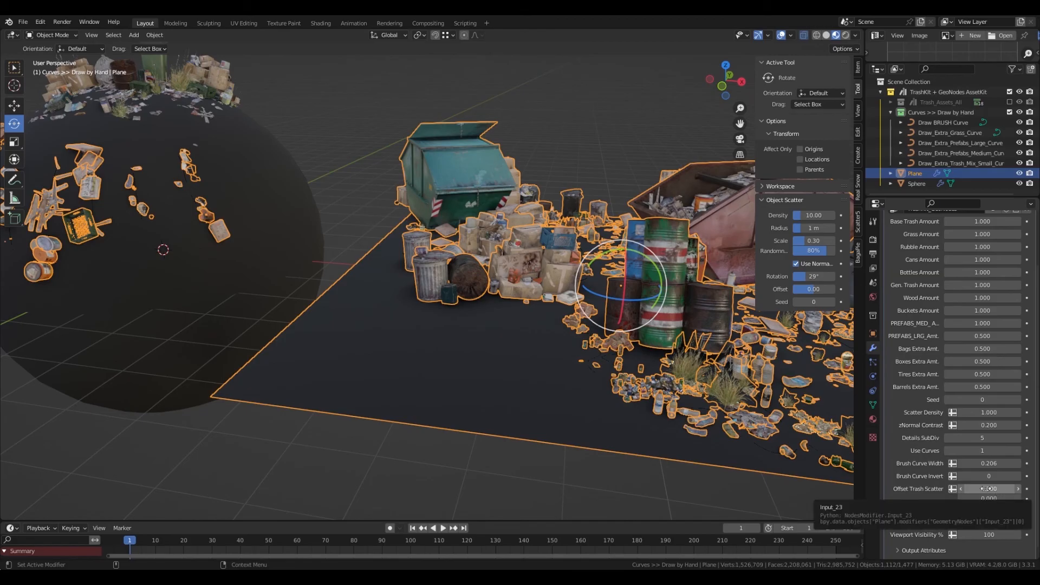
drag(986, 489, 1027, 490)
alt+middle_drag(690, 279, 513, 299)
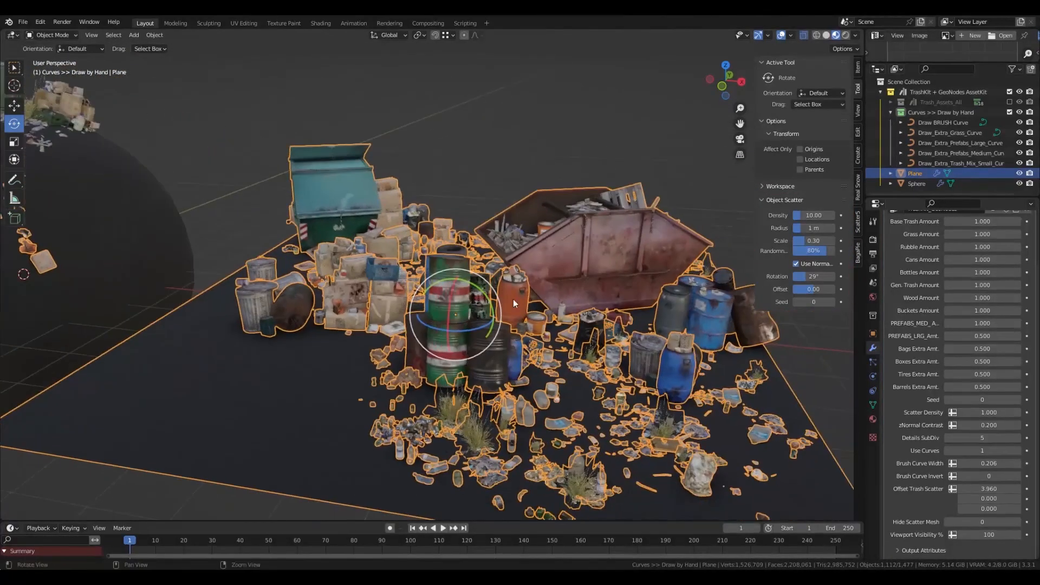
alt+drag(513, 299, 453, 320)
alt+middle_drag(453, 320, 442, 263)
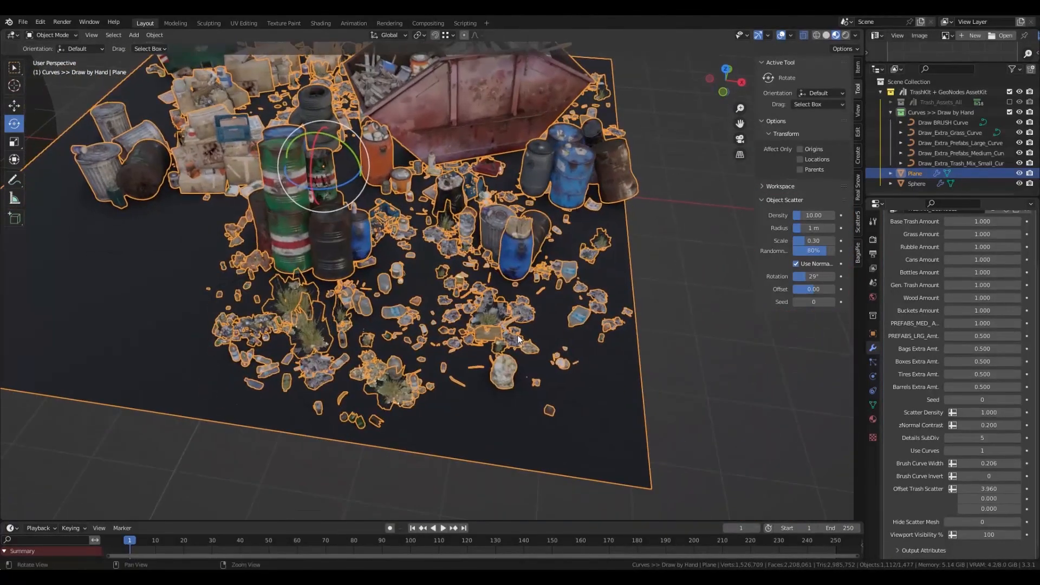
Step: Hide the plane's base surface by setting its Hide Scatter Mesh value to 1
click(993, 522)
text(1)
key(Return)
Step: Select the sphere and hide its base surface by setting Hide Scatter Mesh to 1
middle_drag(733, 323, 147, 253)
click(155, 314)
shift+middle_drag(156, 315, 347, 336)
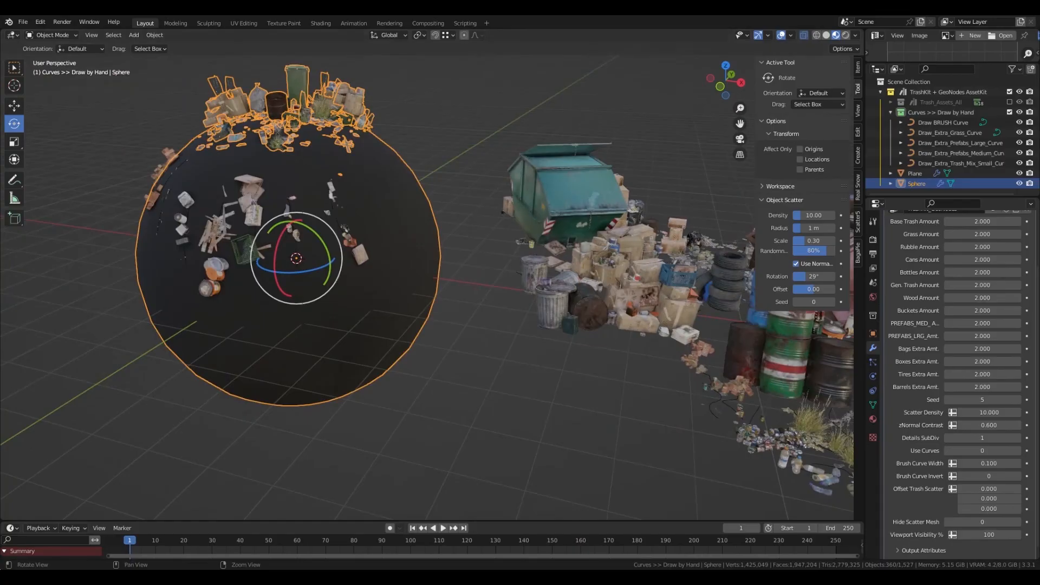
click(999, 526)
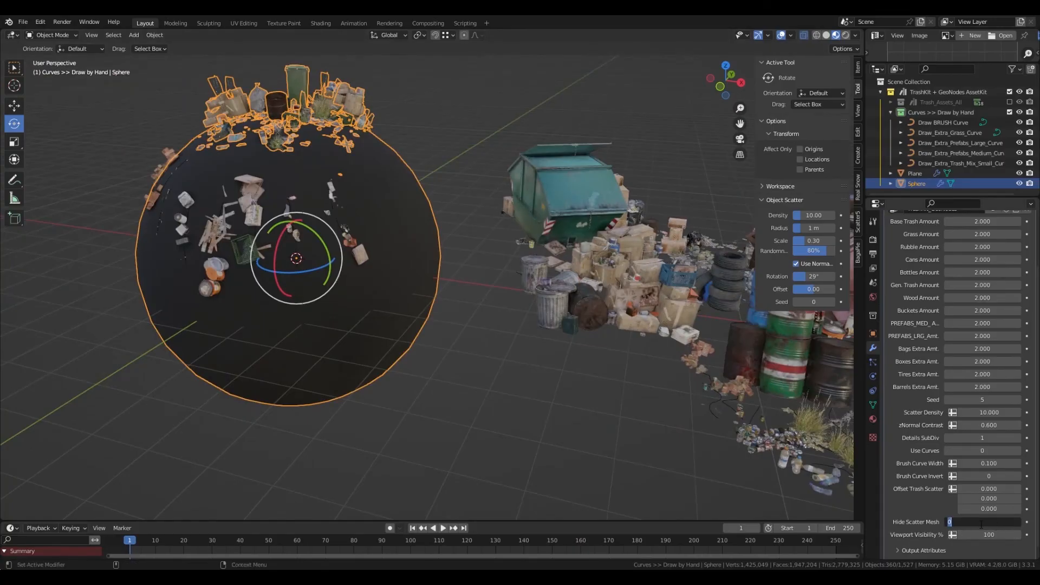
text(1)
key(Return)
middle_drag(578, 245, 617, 325)
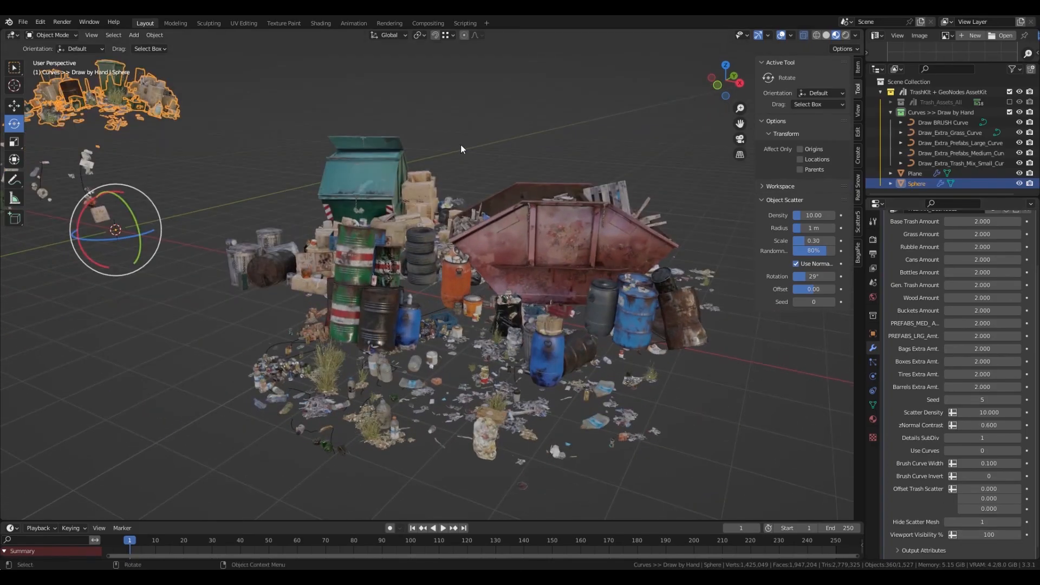
middle_drag(659, 356, 593, 326)
Step: Reduce the sphere scatter's Viewport Visibility to 10 percent
click(1000, 534)
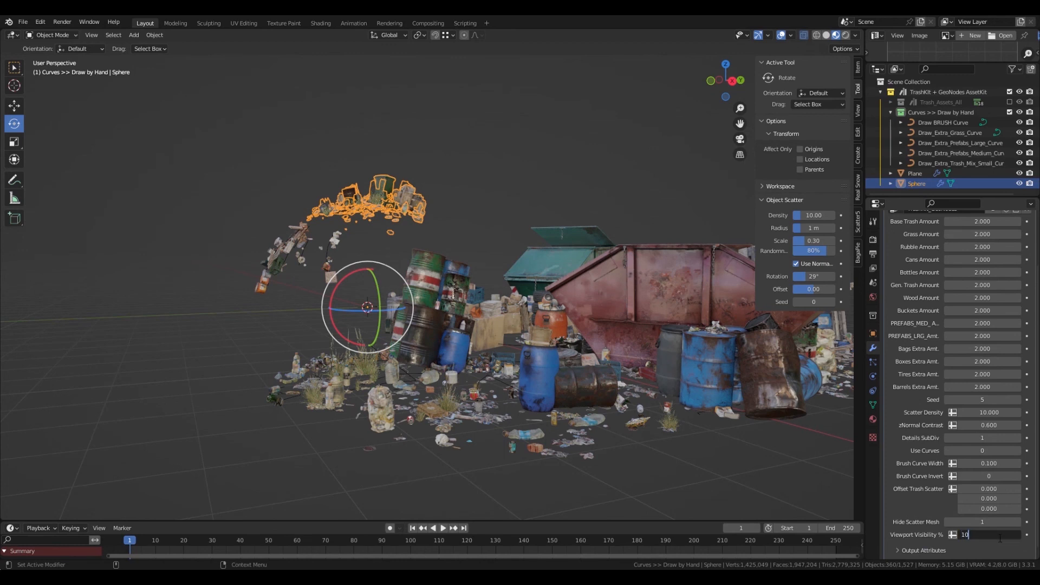
text(10)
key(Return)
Step: Select the plane's scatter, set its Viewport Visibility to 10 percent, and clear the selection
click(739, 395)
click(1001, 535)
text(10)
key(Return)
click(623, 151)
middle_drag(622, 151, 884, 351)
scroll(928, 317, up, 3)
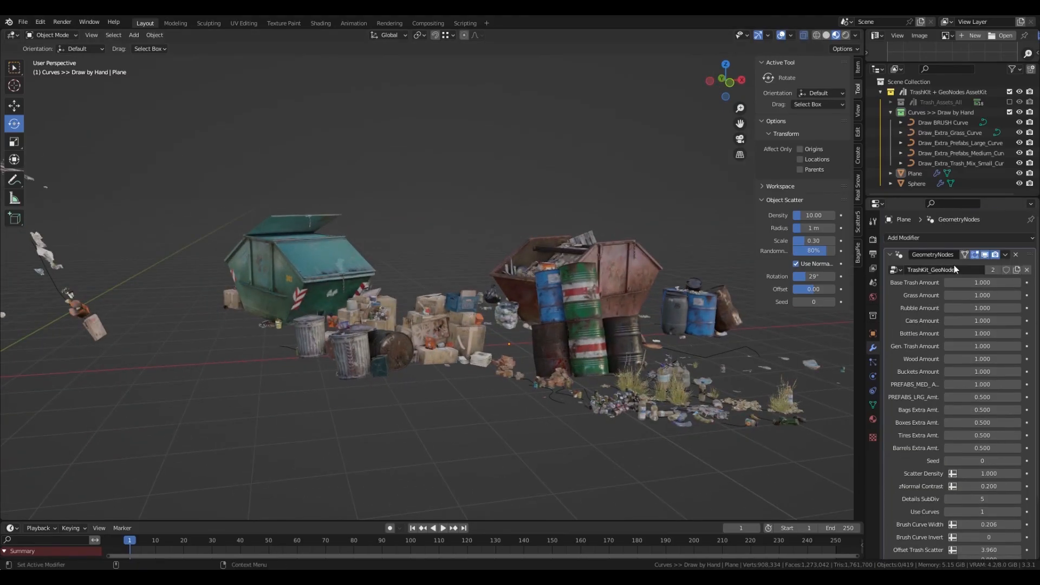